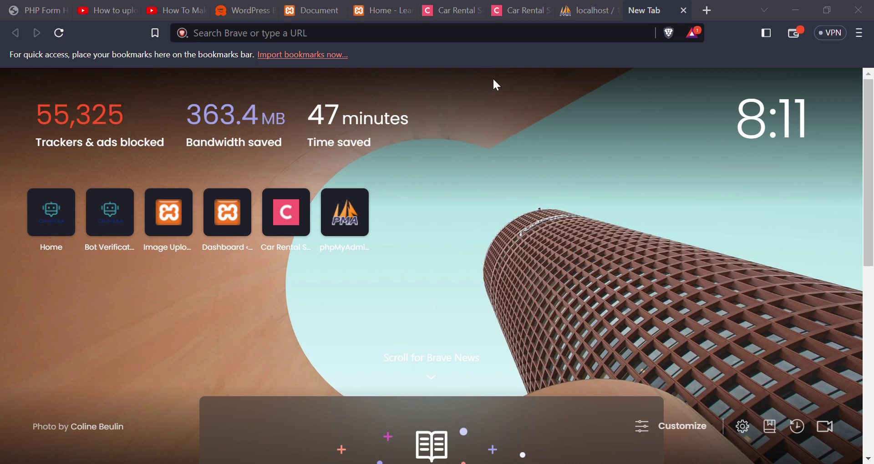
- Search the web for 'download wordpress' and open the 'Download – WordPress.org' result
{"action": "key", "text": "alt+Tab"}
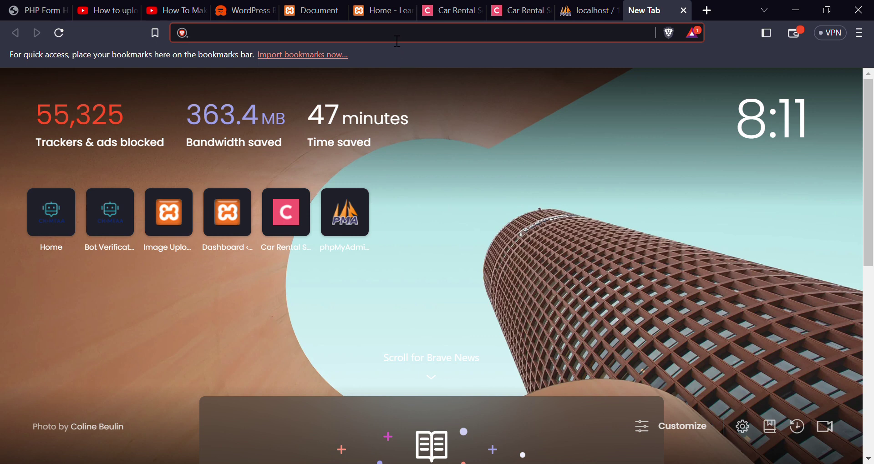
{"action": "type", "text": "d"}
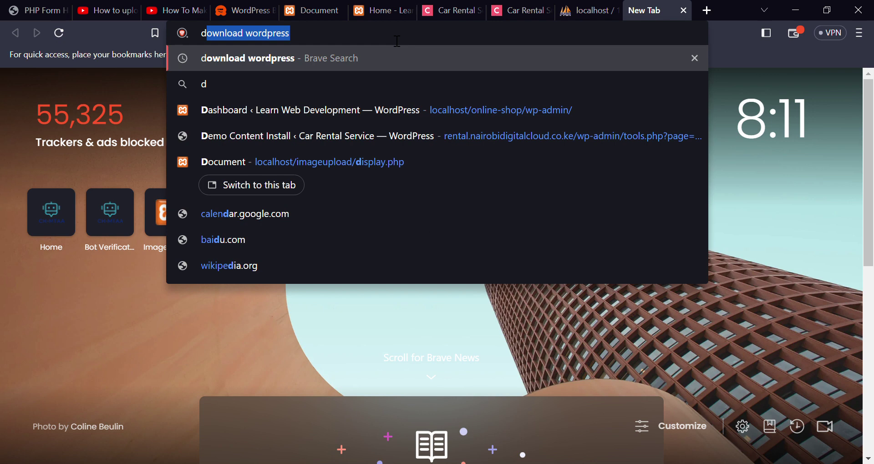
{"action": "key", "text": "Right"}
{"action": "key", "text": "Return"}
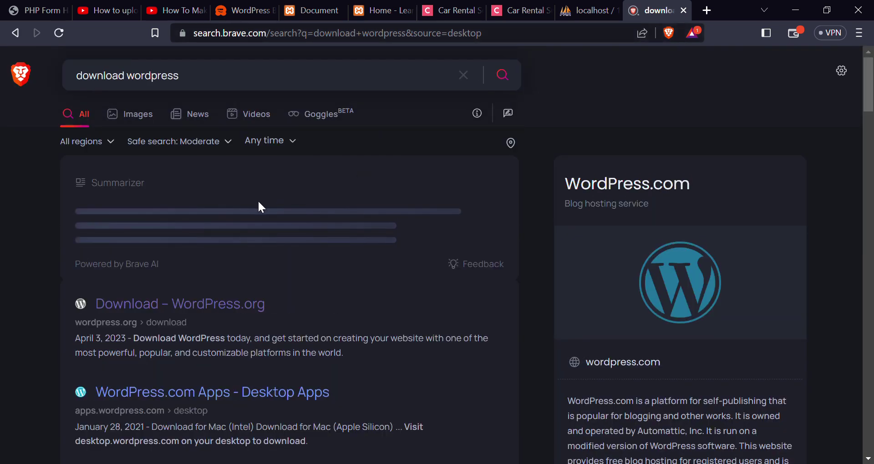
{"action": "scroll", "coordinate": [258, 201], "scroll_direction": "down", "scroll_amount": 1}
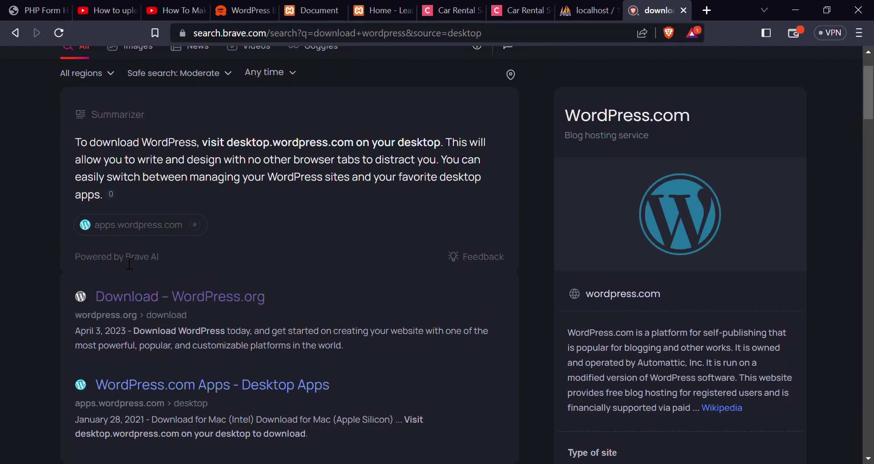
{"action": "scroll", "coordinate": [137, 240], "scroll_direction": "down", "scroll_amount": 1}
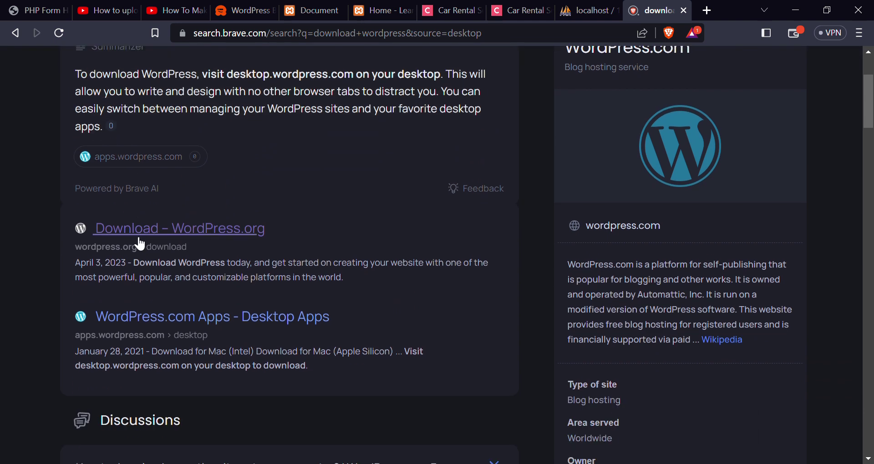
{"action": "left_click", "coordinate": [167, 237]}
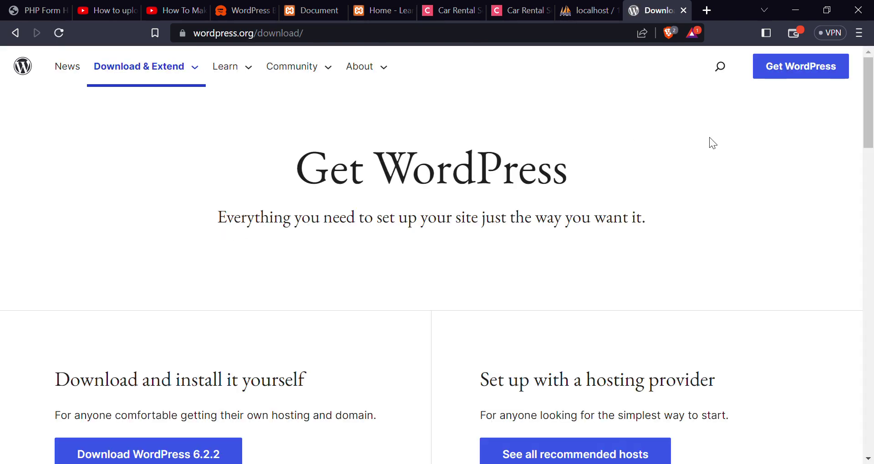
- Scroll the wordpress.org/download page to the 'Download and install it yourself' section for WordPress 6.2.2
{"action": "scroll", "coordinate": [628, 234], "scroll_direction": "down", "scroll_amount": 3}
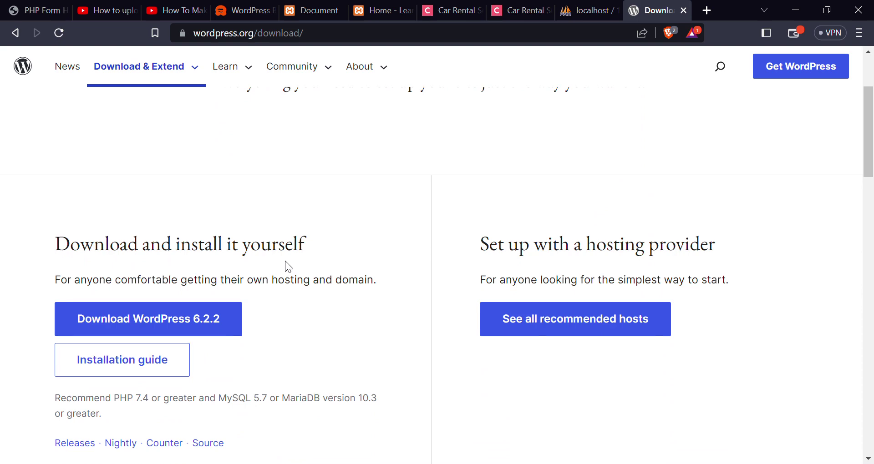
{"action": "scroll", "coordinate": [296, 241], "scroll_direction": "up", "scroll_amount": 3}
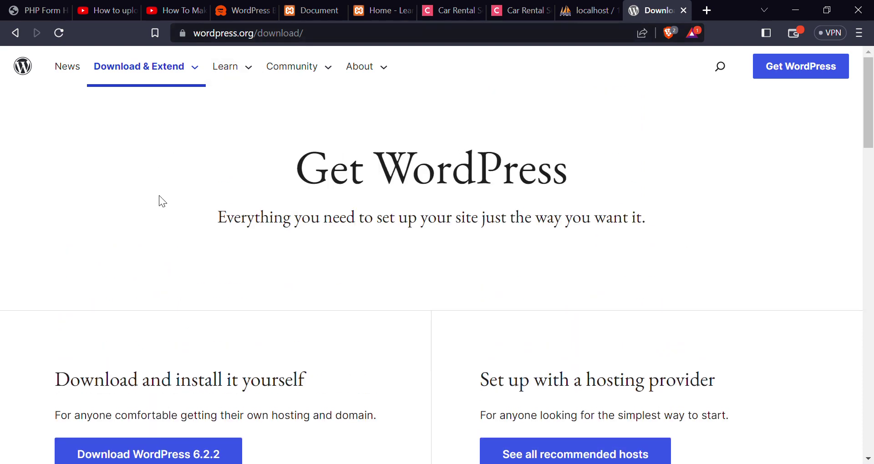
{"action": "scroll", "coordinate": [178, 234], "scroll_direction": "down", "scroll_amount": 1}
{"action": "scroll", "coordinate": [179, 237], "scroll_direction": "down", "scroll_amount": 1}
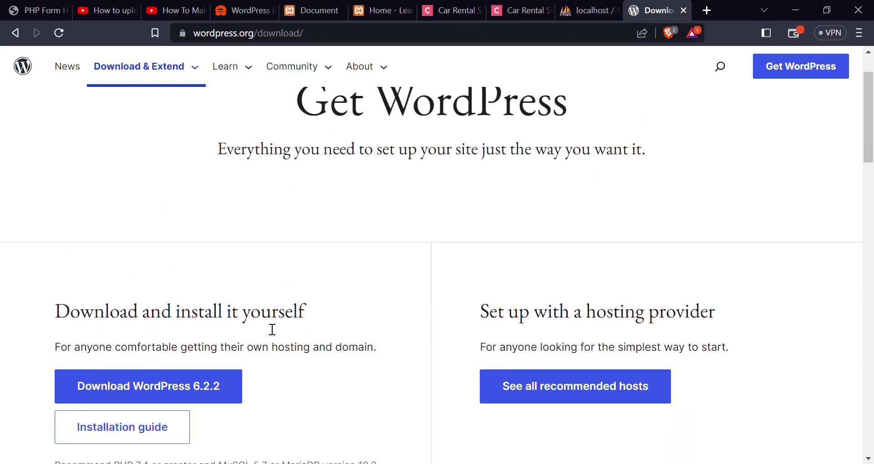
{"action": "scroll", "coordinate": [248, 191], "scroll_direction": "up", "scroll_amount": 2}
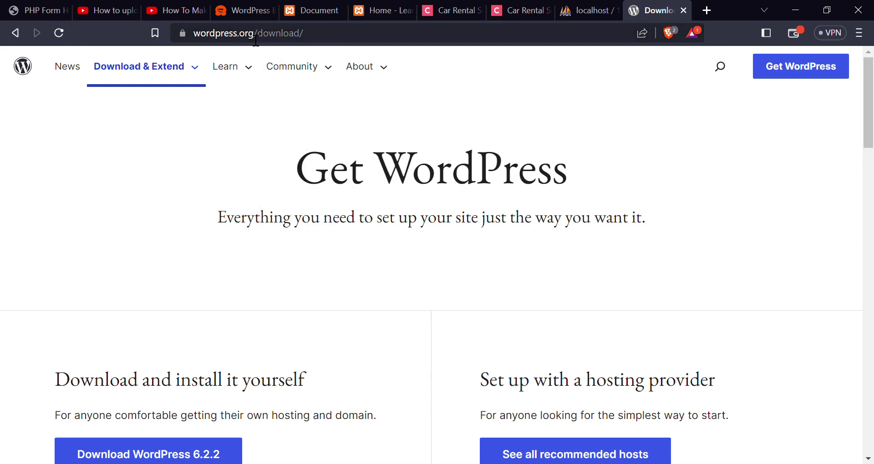
{"action": "scroll", "coordinate": [230, 125], "scroll_direction": "down", "scroll_amount": 3}
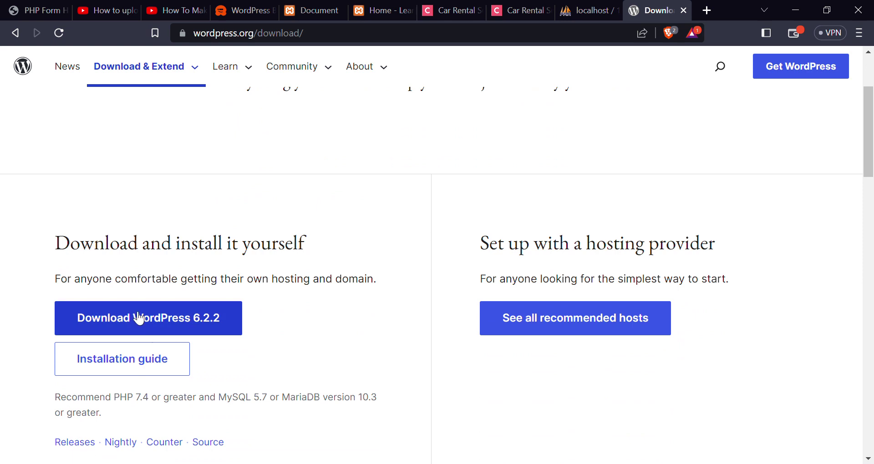
- Download WordPress 6.2.2 and close the 'Howdy!' thank-you message
{"action": "left_click", "coordinate": [138, 323]}
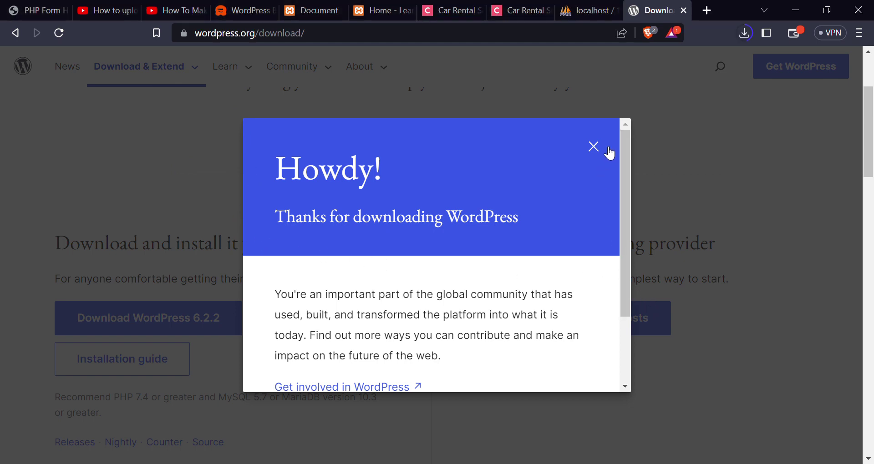
{"action": "left_click", "coordinate": [594, 147]}
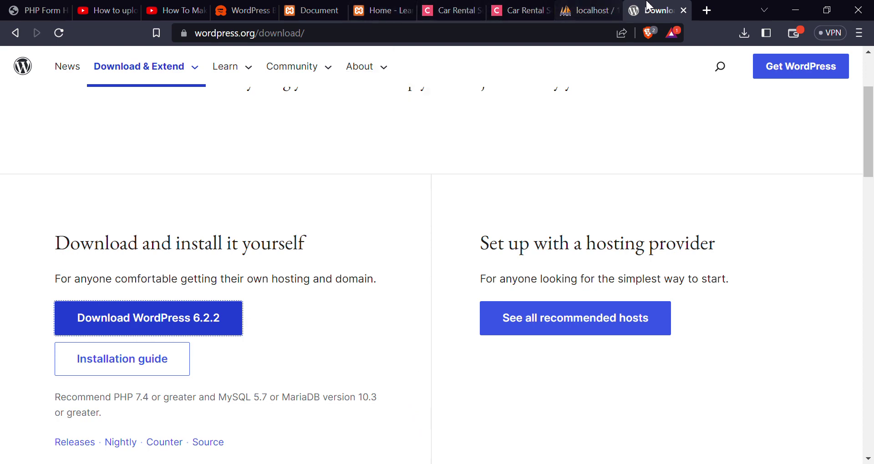
- Open a new blank tab beside the WordPress.org download tab
{"action": "left_click", "coordinate": [706, 10]}
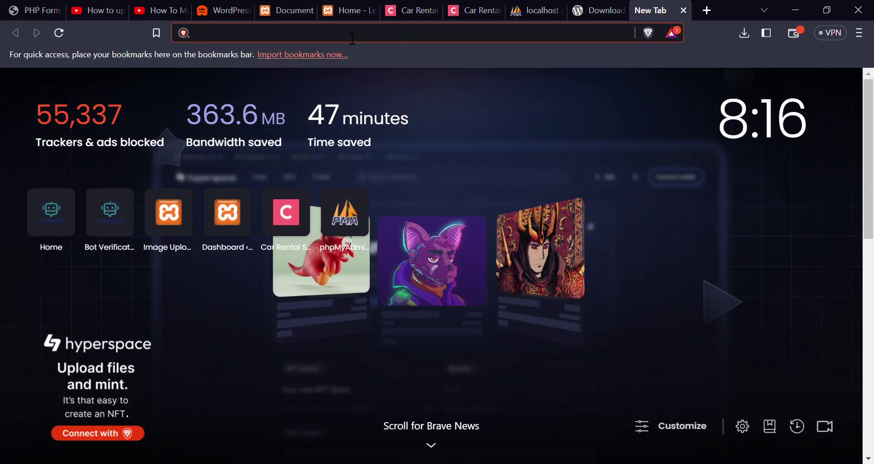
- Turn the pasted folder path into localhost/wordpress-6.2.2, load it, and open the wordpress/ folder
{"action": "type", "text": "C:\\xampp\\htdocs\\wordpress-6.2.2\\wordpress"}
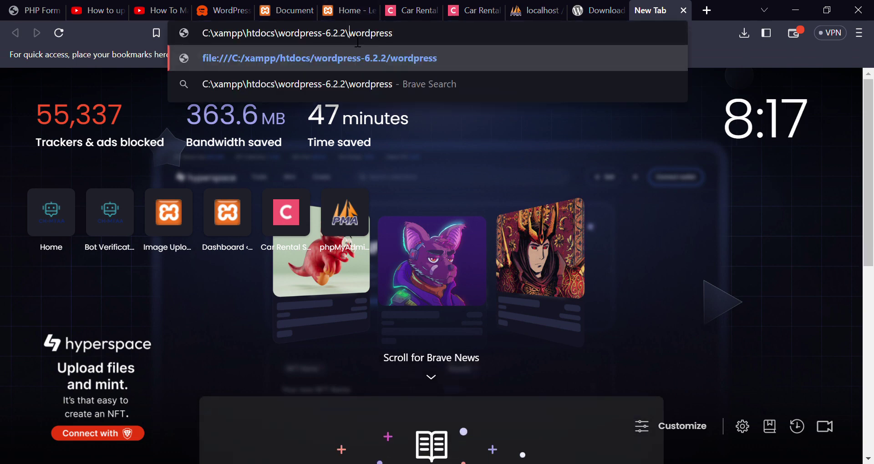
{"action": "key", "text": "BackSpace"}
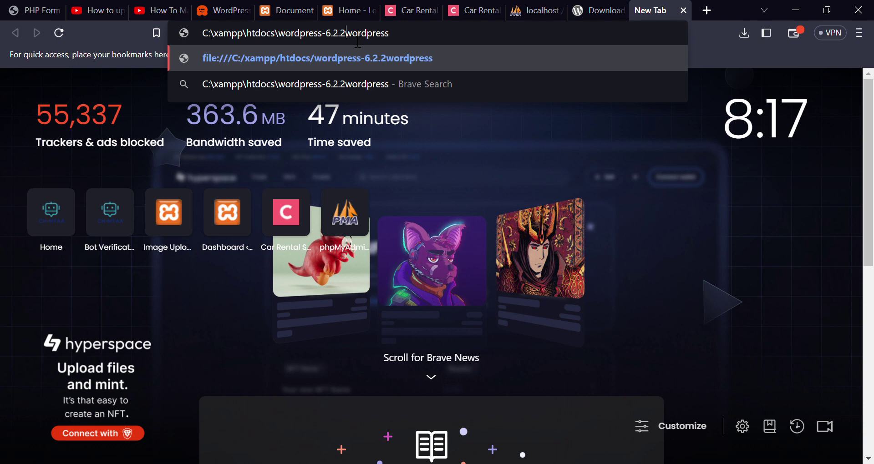
{"action": "type", "text": "/"}
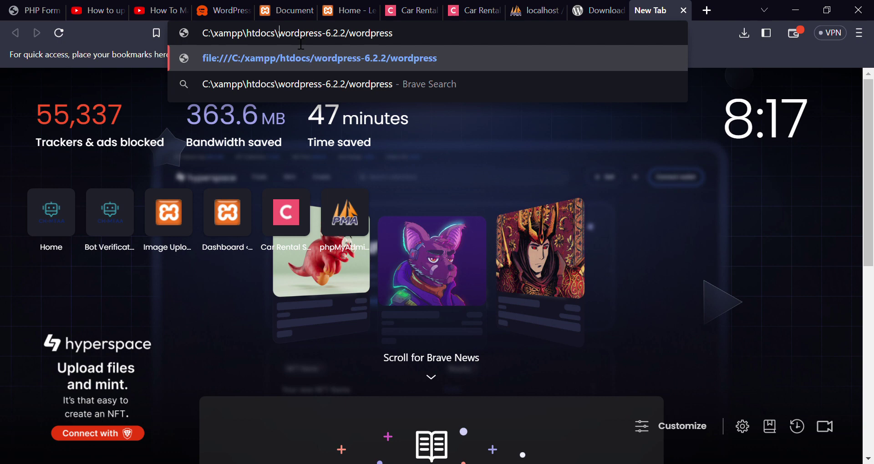
{"action": "key", "text": "ctrl+BackSpace"}
{"action": "key", "text": "ctrl+BackSpace"}
{"action": "key", "text": "ctrl+BackSpace"}
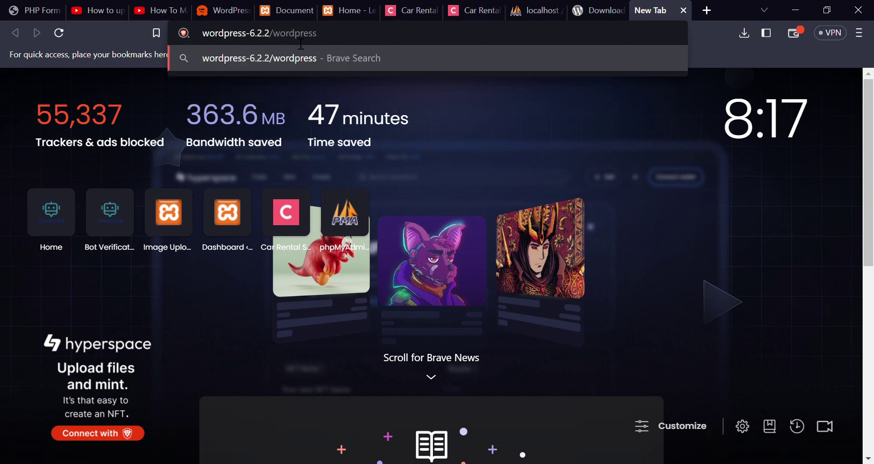
{"action": "type", "text": "loca"}
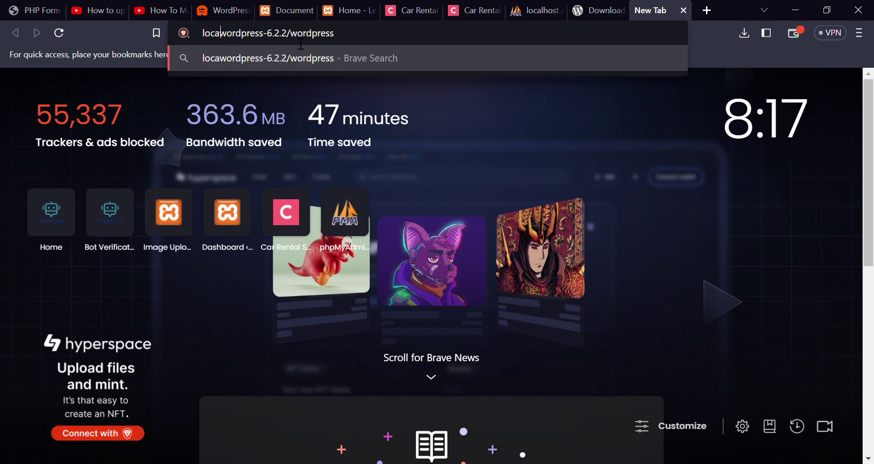
{"action": "type", "text": "lhos"}
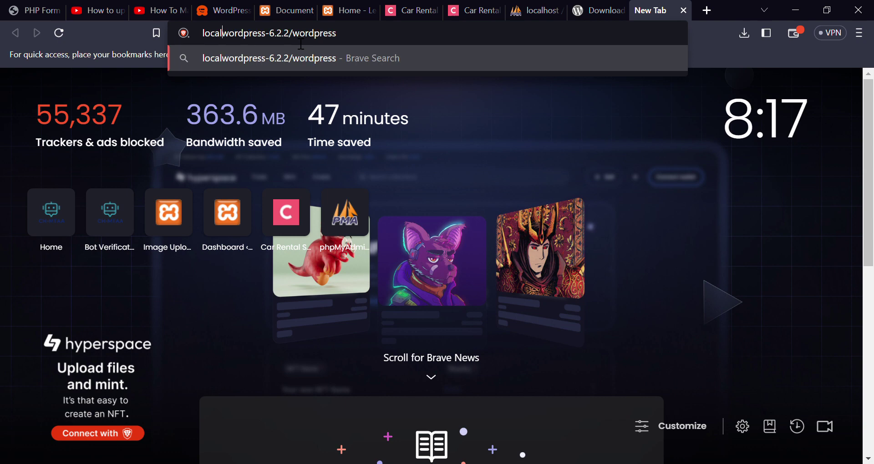
{"action": "type", "text": "t"}
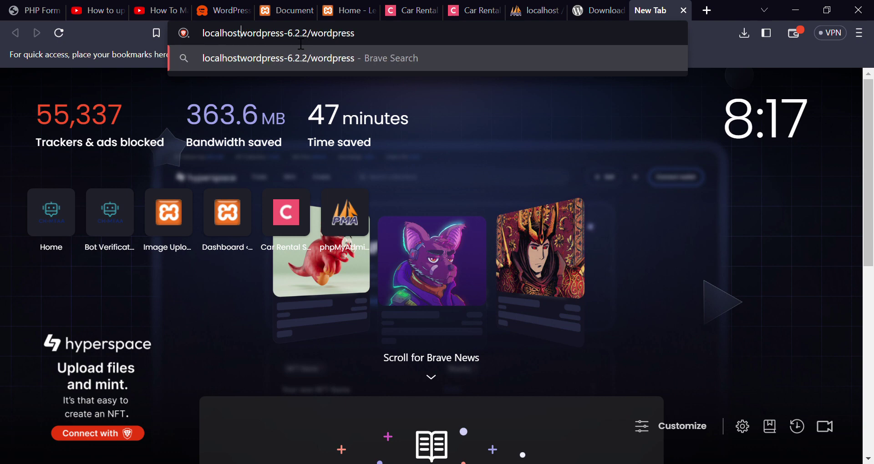
{"action": "type", "text": "/"}
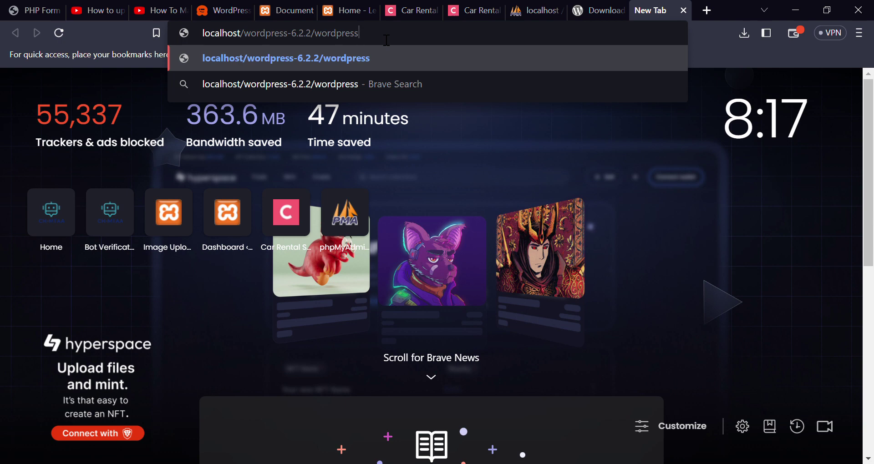
{"action": "key", "text": "ctrl+BackSpace"}
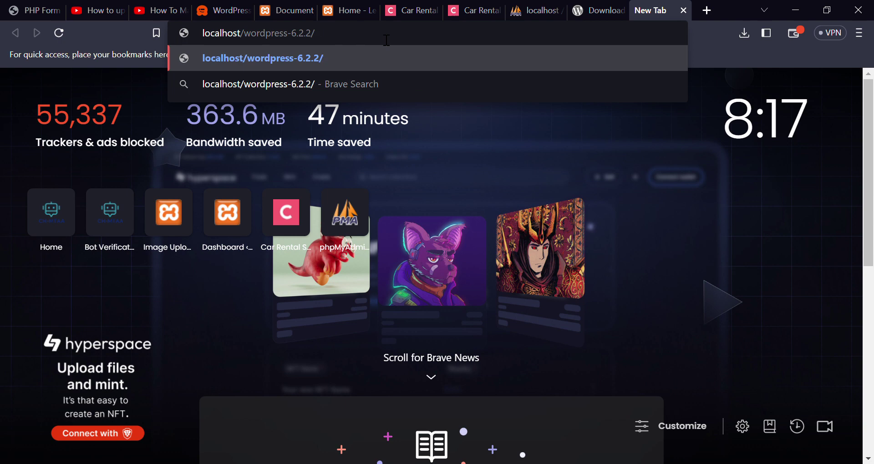
{"action": "key", "text": "Return"}
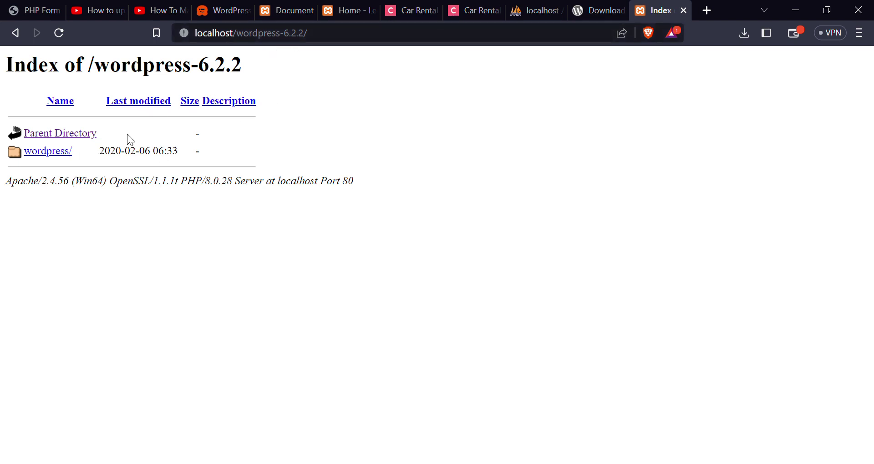
{"action": "left_click", "coordinate": [59, 156]}
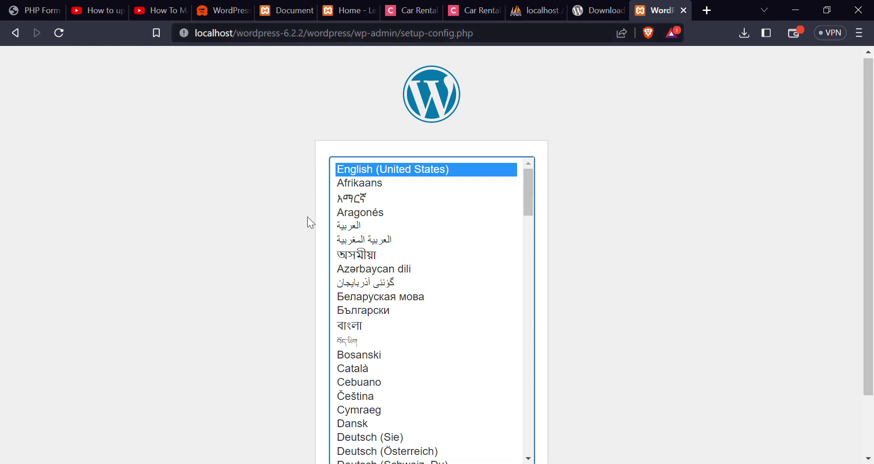
- Correct the address to localhost/wordpress and continue setup with English (United States)
{"action": "key", "text": "alt+Tab"}
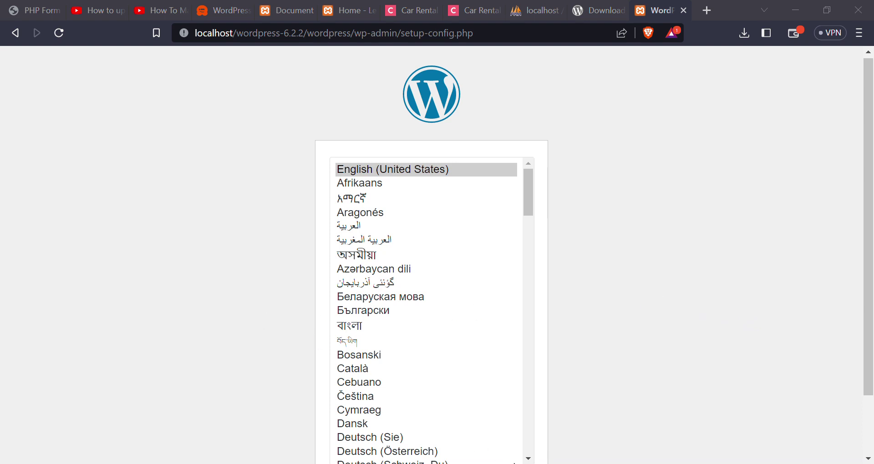
{"action": "left_click", "coordinate": [462, 461]}
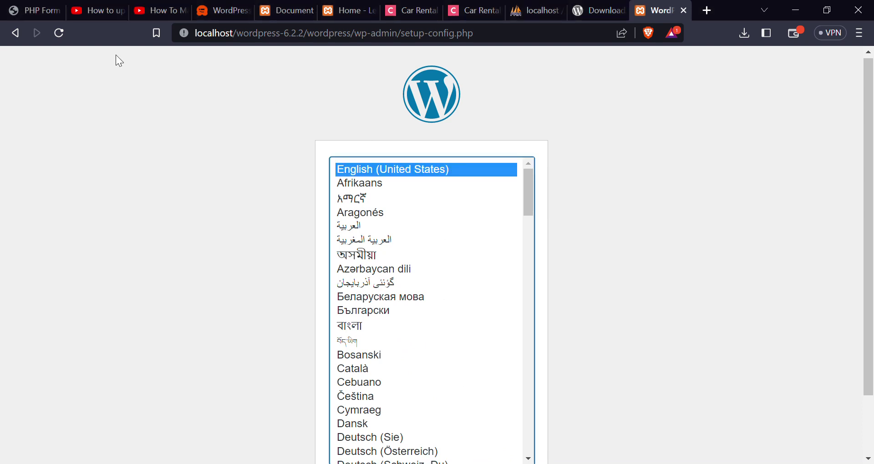
{"action": "left_click", "coordinate": [59, 32]}
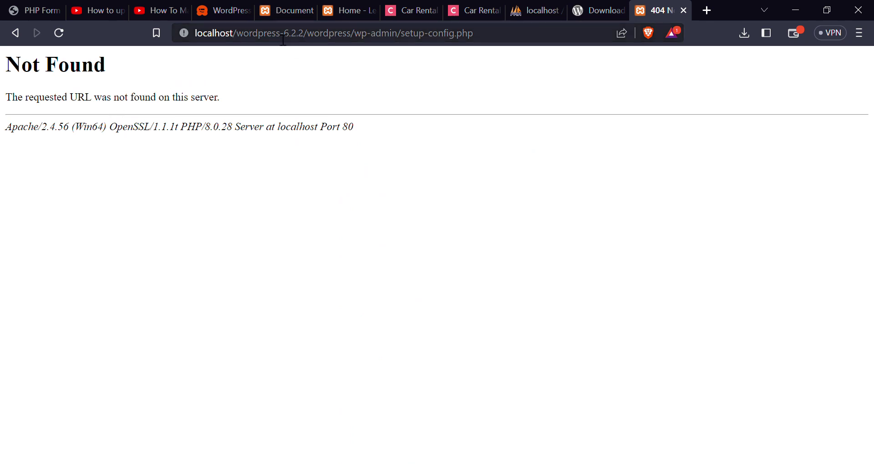
{"action": "left_click_drag", "start_coordinate": [285, 40], "coordinate": [491, 40]}
{"action": "key", "text": "BackSpace"}
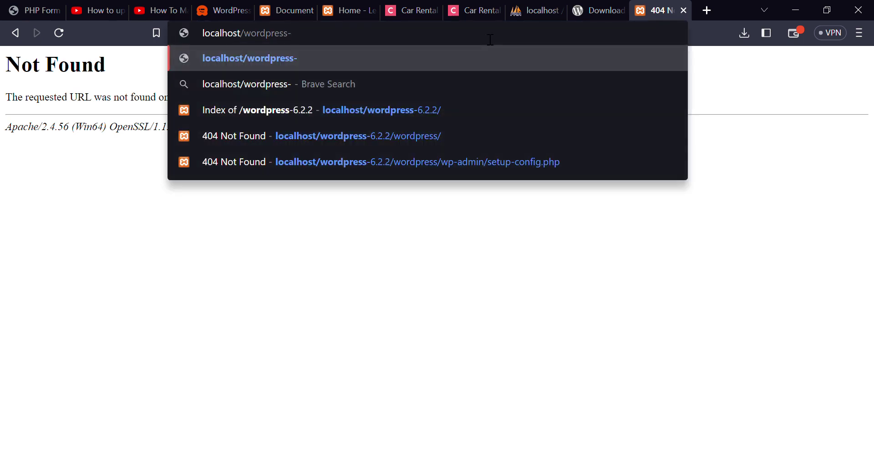
{"action": "key", "text": "BackSpace"}
{"action": "key", "text": "Return"}
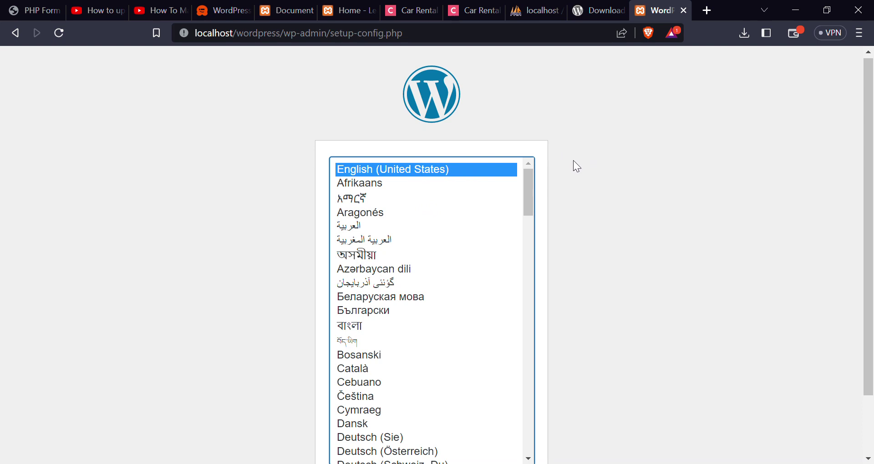
{"action": "scroll", "coordinate": [575, 165], "scroll_direction": "down", "scroll_amount": 2}
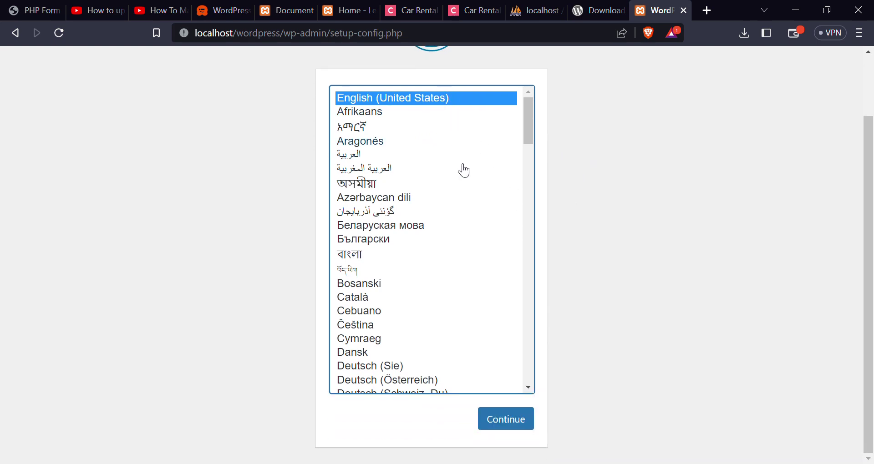
{"action": "left_click", "coordinate": [511, 423]}
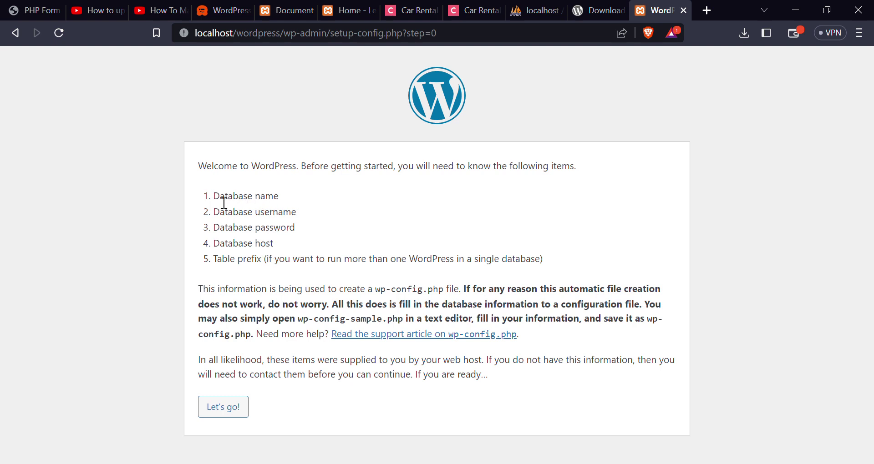
- Review the Database name item among the required database details on the welcome page
{"action": "left_click_drag", "start_coordinate": [214, 197], "coordinate": [289, 195]}
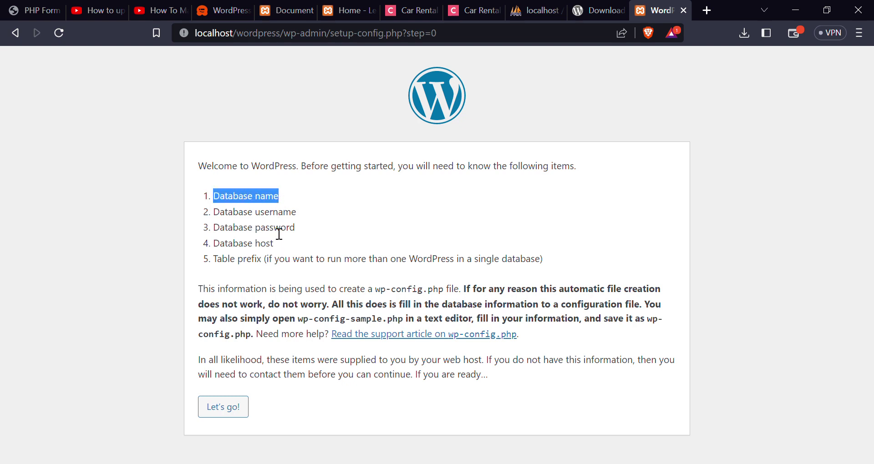
{"action": "left_click", "coordinate": [259, 202]}
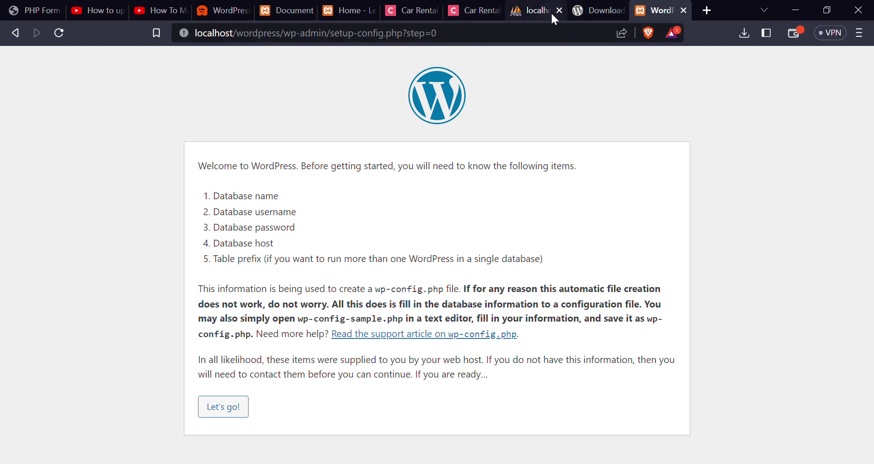
- Load the localhost XAMPP dashboard in a new tab and open phpMyAdmin
{"action": "left_click", "coordinate": [706, 11]}
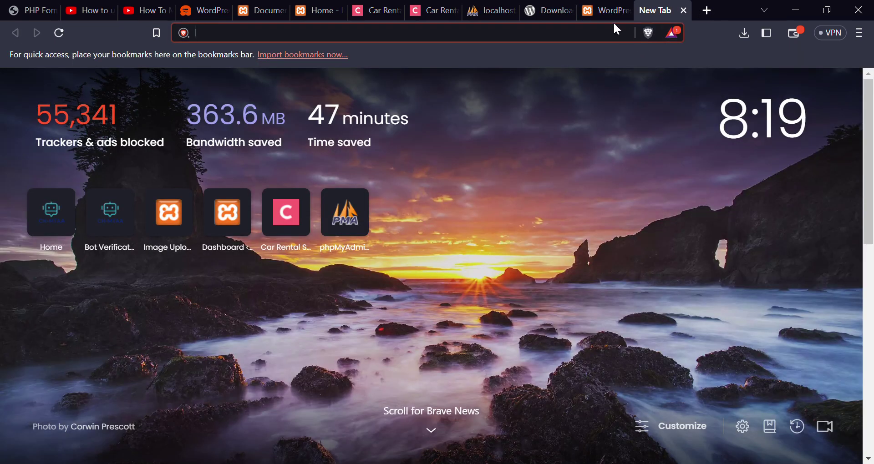
{"action": "left_click", "coordinate": [612, 14]}
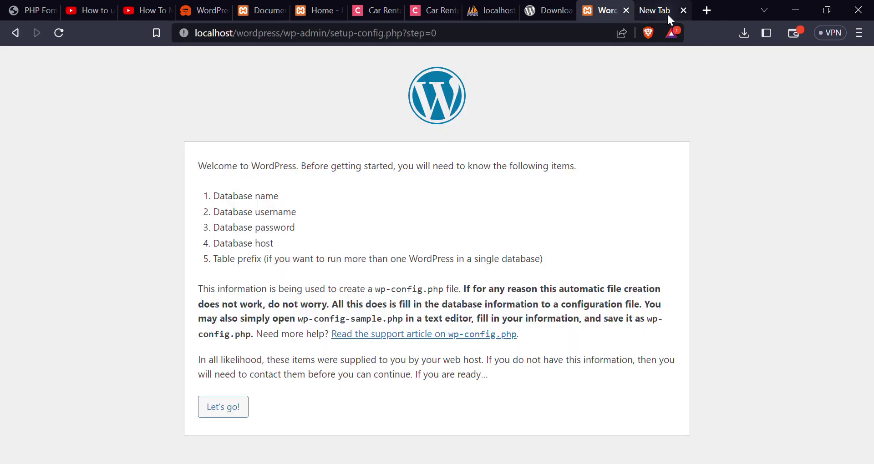
{"action": "left_click", "coordinate": [668, 16]}
{"action": "type", "text": "localhost/imageupload/index.php"}
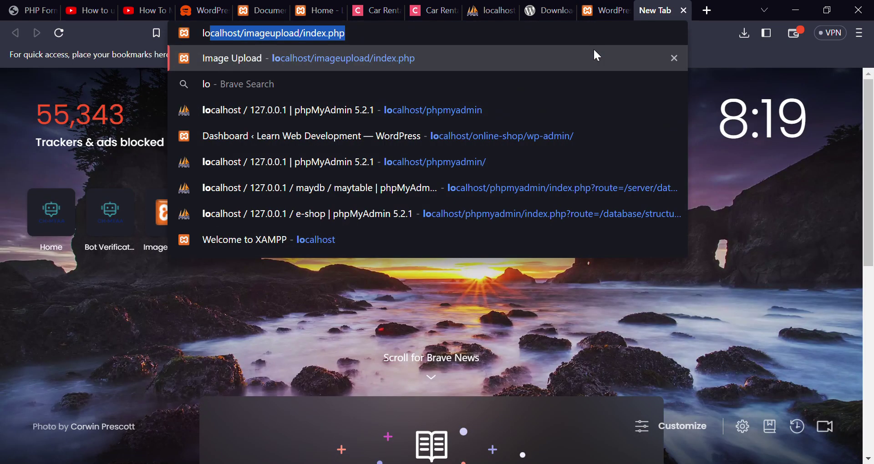
{"action": "key", "text": "End"}
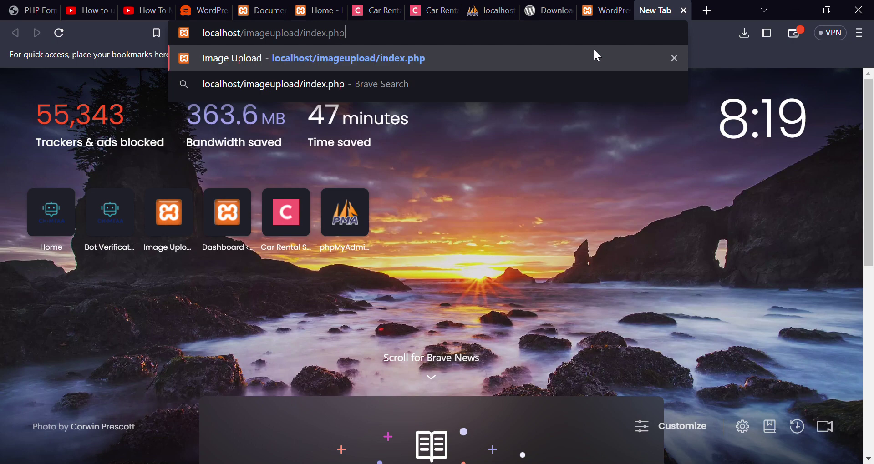
{"action": "key", "text": "BackSpace"}
{"action": "key", "text": "BackSpace"}
{"action": "key", "text": "BackSpace"}
{"action": "key", "text": "BackSpace"}
{"action": "key", "text": "BackSpace"}
{"action": "key", "text": "BackSpace"}
{"action": "key", "text": "BackSpace"}
{"action": "key", "text": "BackSpace"}
{"action": "key", "text": "BackSpace"}
{"action": "key", "text": "BackSpace"}
{"action": "key", "text": "BackSpace"}
{"action": "key", "text": "BackSpace"}
{"action": "key", "text": "BackSpace"}
{"action": "key", "text": "BackSpace"}
{"action": "key", "text": "BackSpace"}
{"action": "key", "text": "BackSpace"}
{"action": "key", "text": "BackSpace"}
{"action": "key", "text": "BackSpace"}
{"action": "key", "text": "BackSpace"}
{"action": "key", "text": "BackSpace"}
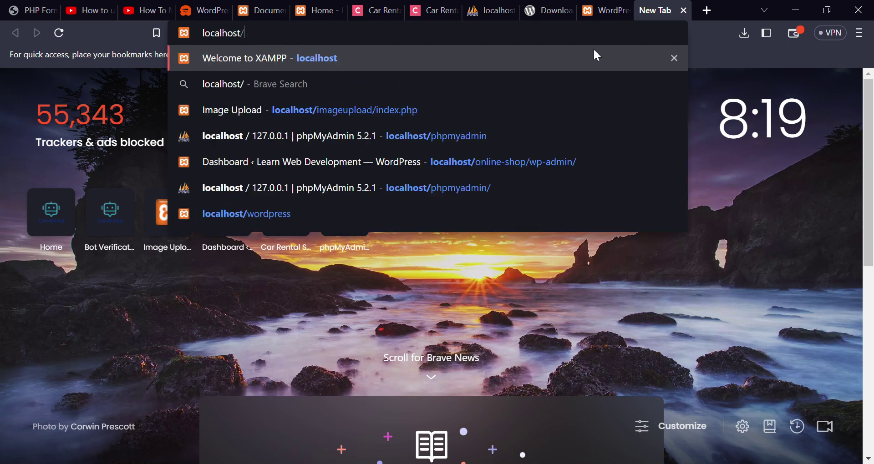
{"action": "key", "text": "Return"}
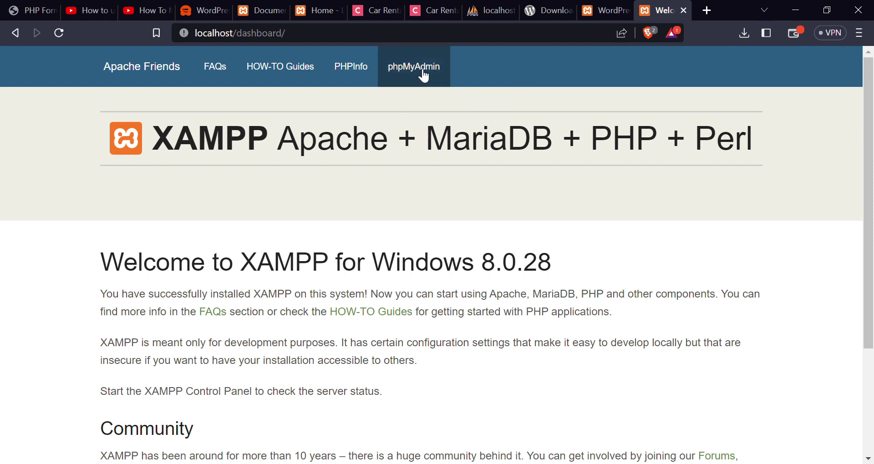
{"action": "left_click", "coordinate": [424, 77]}
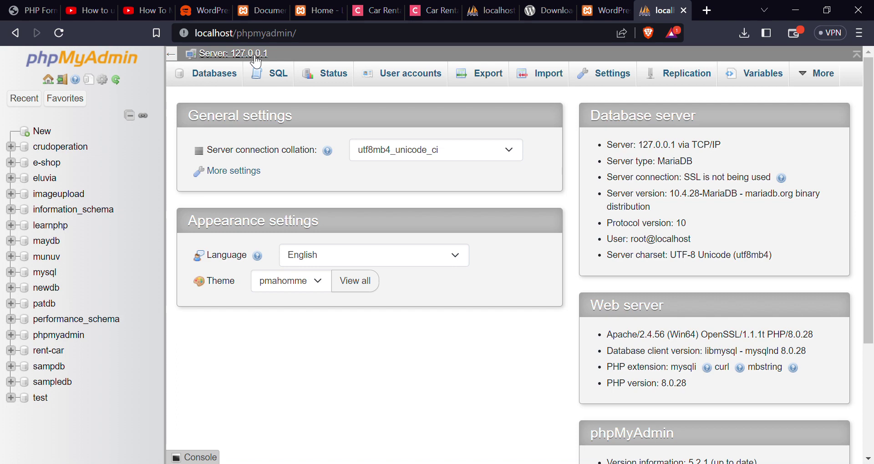
- Create a new database named wpdb, then switch back to the WordPress setup tab
{"action": "left_click", "coordinate": [42, 131]}
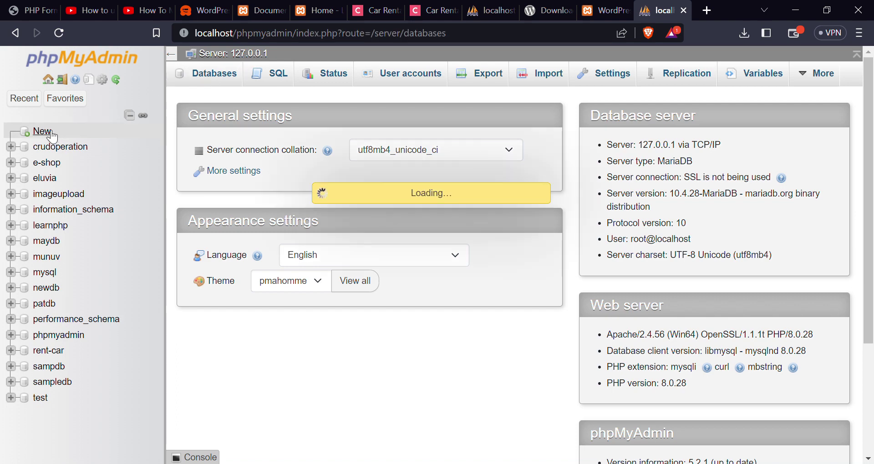
{"action": "left_click", "coordinate": [260, 197]}
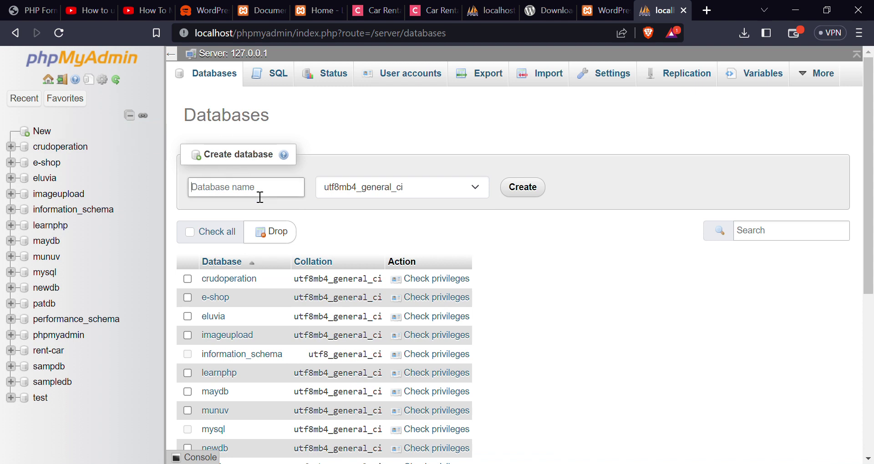
{"action": "type", "text": "pdb"}
{"action": "left_click", "coordinate": [526, 191]}
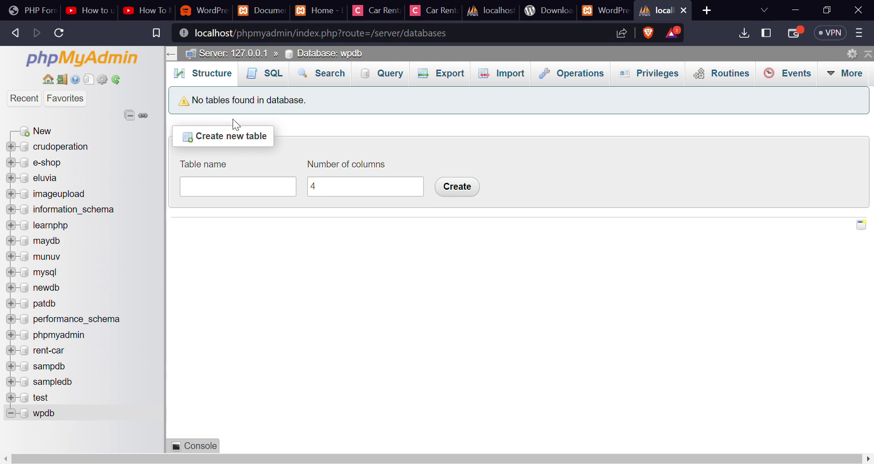
{"action": "left_click", "coordinate": [599, 13]}
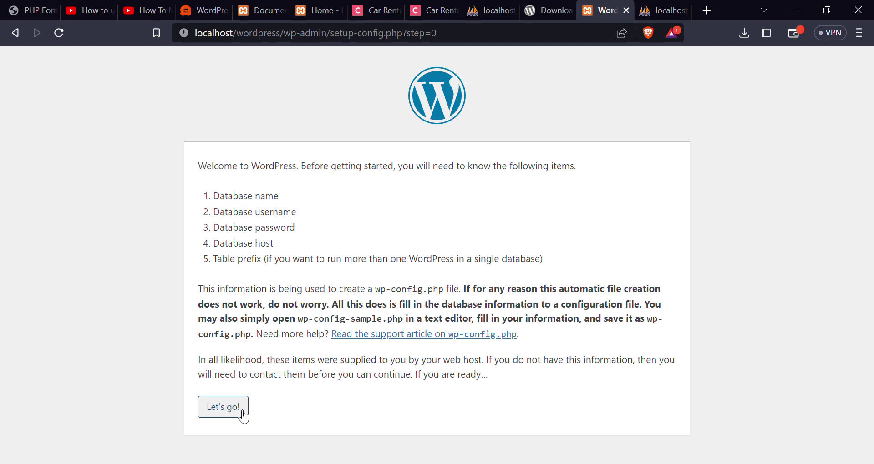
- Enter database wpdb, username root, blank password, host localhost and prefix wp_, then submit
{"action": "left_click", "coordinate": [244, 416]}
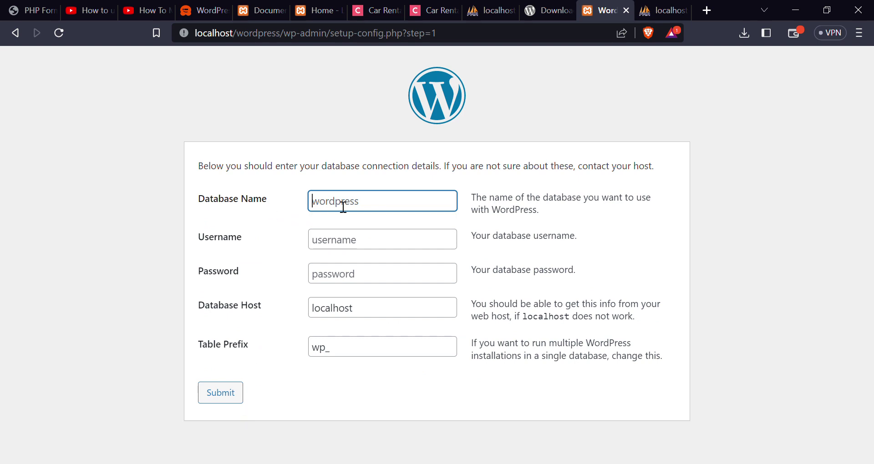
{"action": "type", "text": "wpdb"}
{"action": "left_click", "coordinate": [337, 248]}
{"action": "type", "text": "root"}
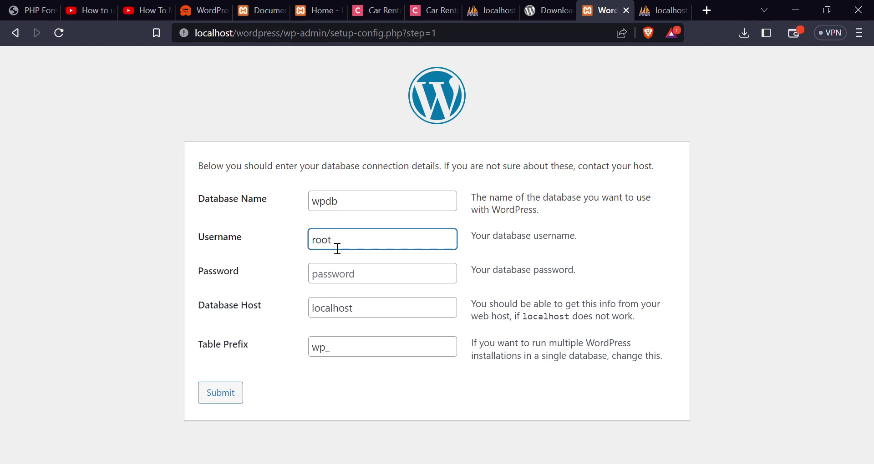
{"action": "left_click", "coordinate": [345, 283]}
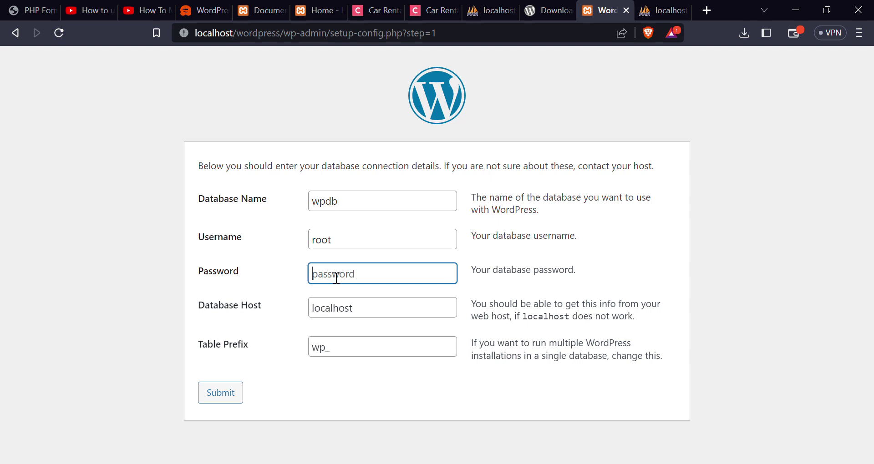
{"action": "left_click", "coordinate": [291, 239]}
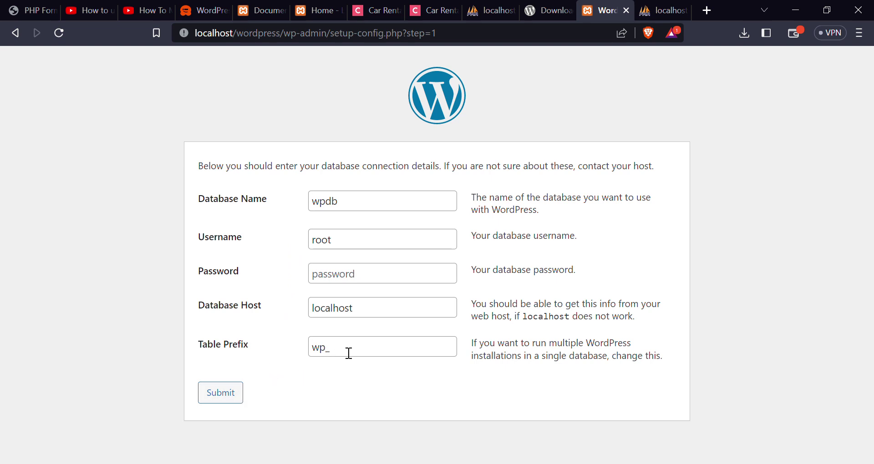
{"action": "left_click", "coordinate": [326, 355]}
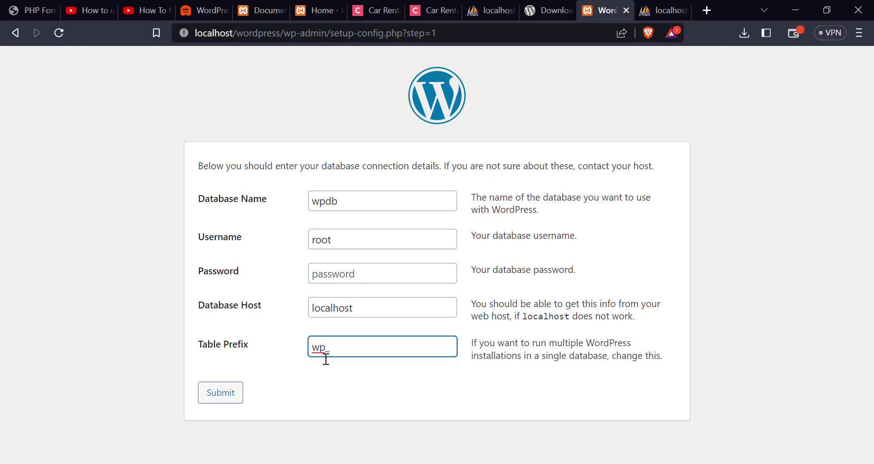
{"action": "type", "text": "a"}
{"action": "key", "text": "BackSpace"}
{"action": "left_click", "coordinate": [375, 316]}
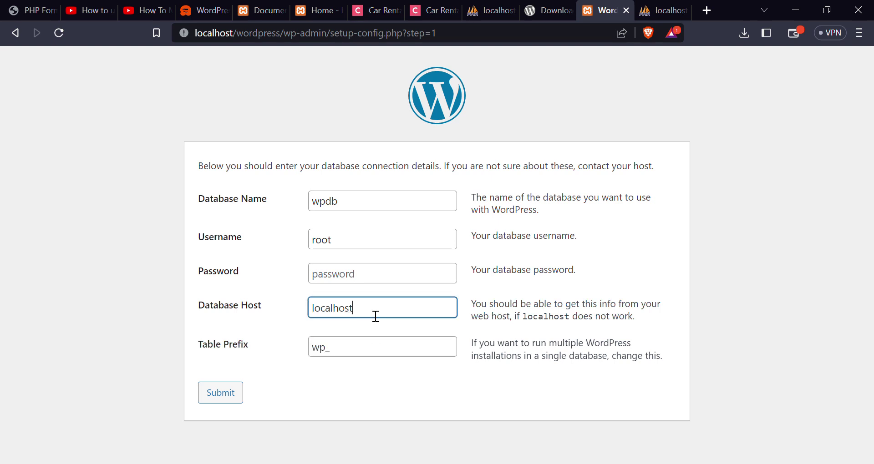
{"action": "left_click", "coordinate": [234, 394]}
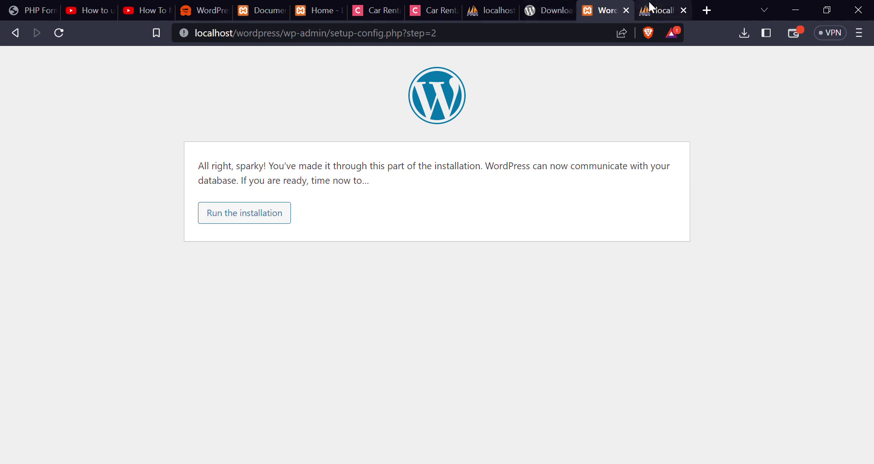
- Check the wpdb database in phpMyAdmin, then run the WordPress installation from the setup page
{"action": "left_click", "coordinate": [660, 9]}
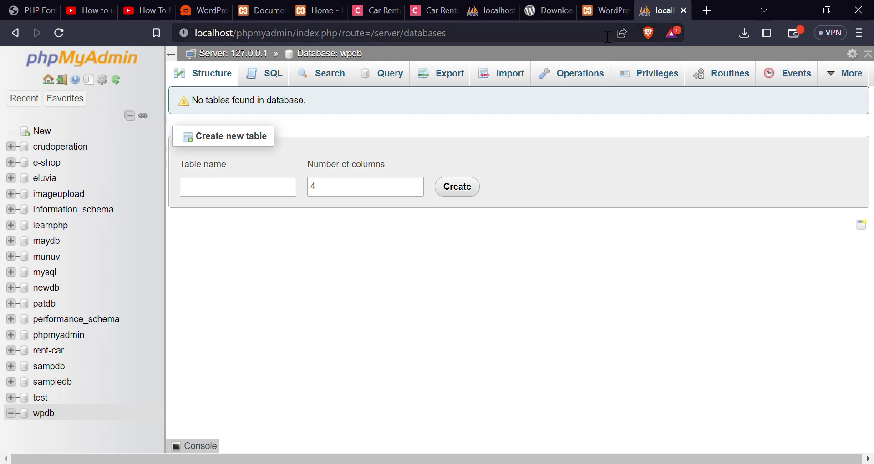
{"action": "left_click", "coordinate": [607, 6]}
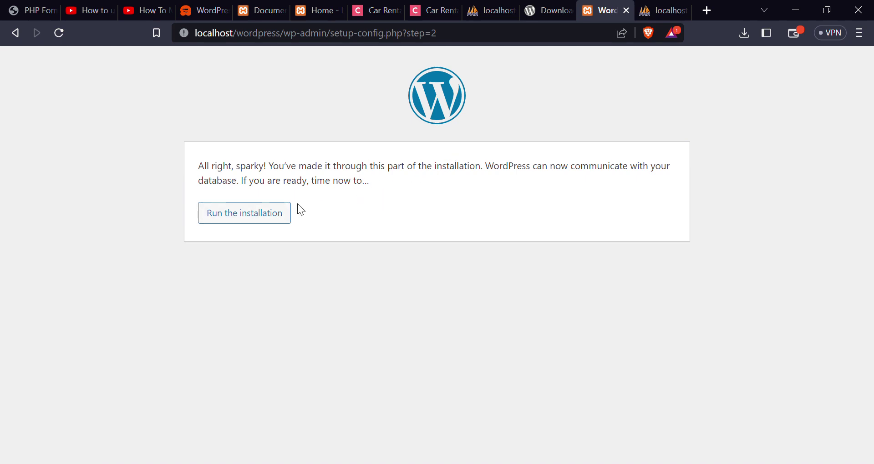
{"action": "left_click", "coordinate": [266, 225]}
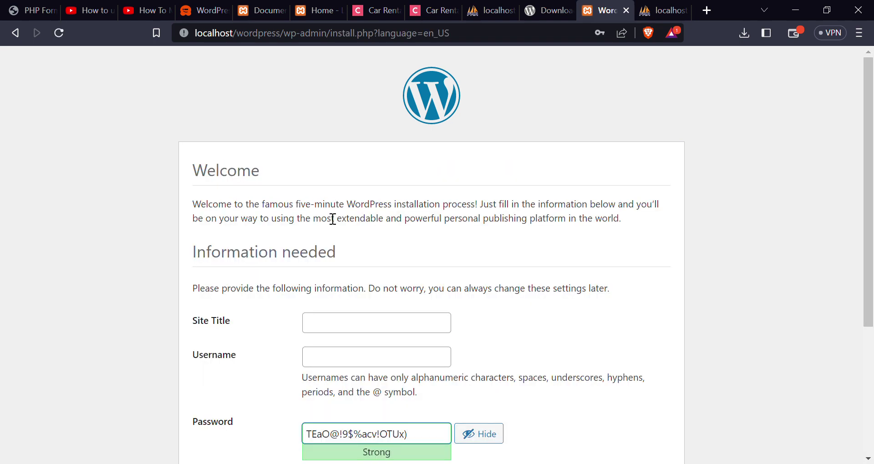
{"action": "scroll", "coordinate": [311, 201], "scroll_direction": "down", "scroll_amount": 2}
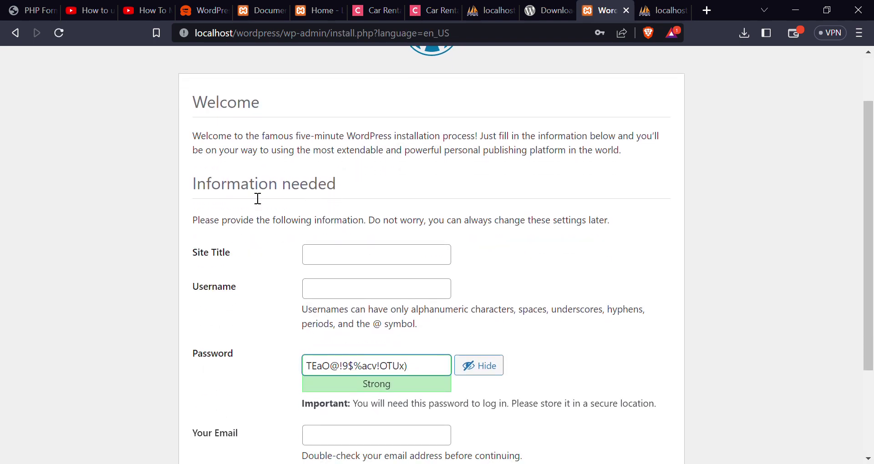
- Enter 'Sample Website' as the site title and 'admin' as the username
{"action": "scroll", "coordinate": [308, 196], "scroll_direction": "down", "scroll_amount": 2}
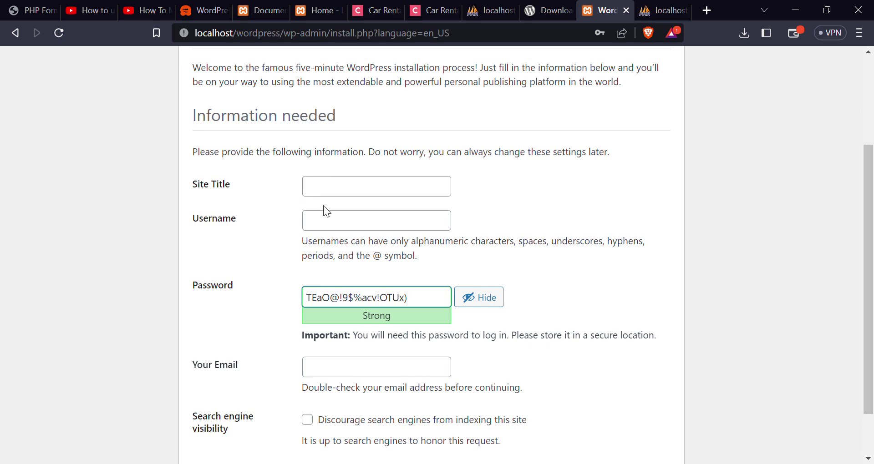
{"action": "left_click", "coordinate": [340, 190]}
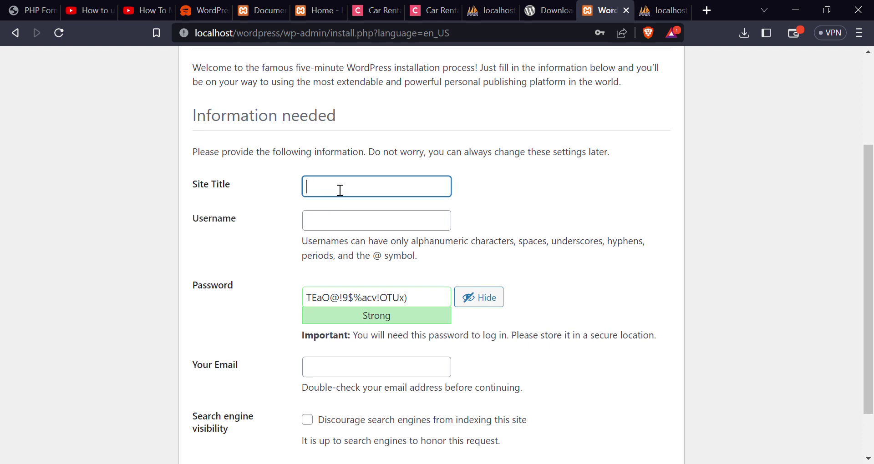
{"action": "type", "text": "Sample Website"}
{"action": "left_click", "coordinate": [331, 230]}
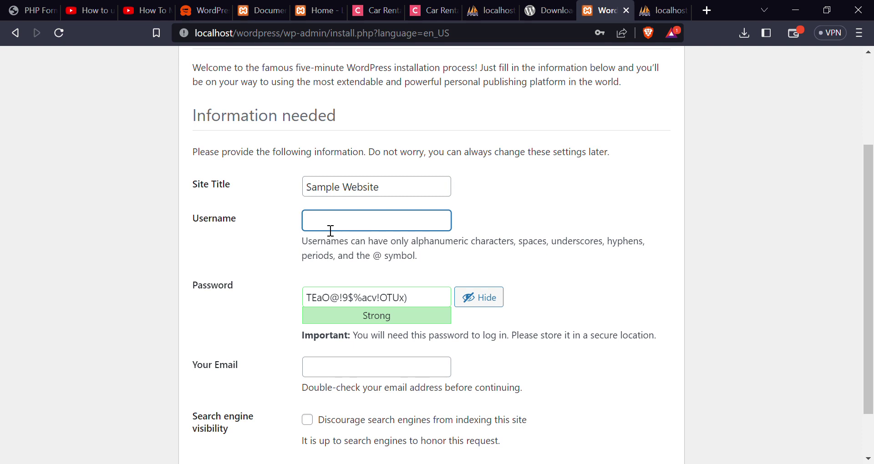
{"action": "type", "text": "admin"}
{"action": "scroll", "coordinate": [396, 305], "scroll_direction": "down", "scroll_amount": 2}
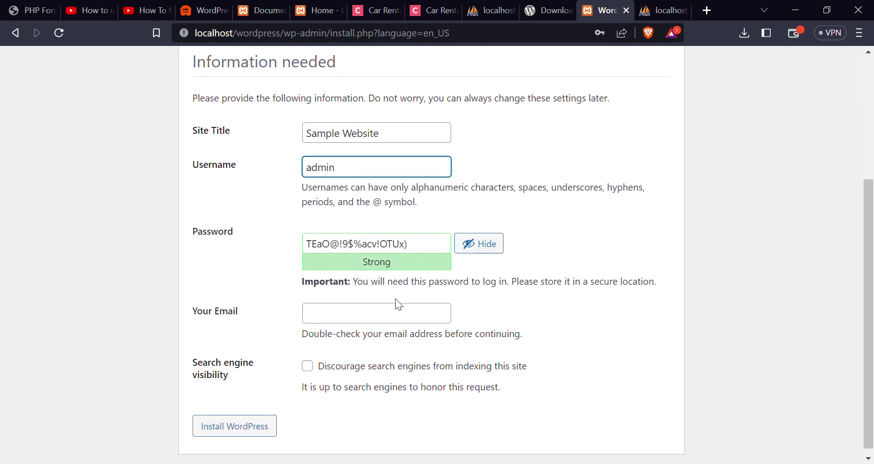
- Replace the generated strong password with your own masked administrator password
{"action": "left_click", "coordinate": [414, 243]}
{"action": "key", "text": "ctrl+a"}
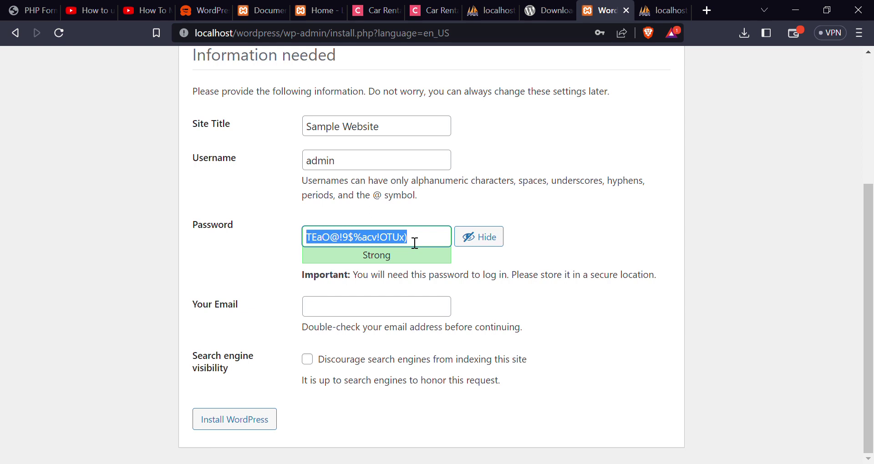
{"action": "left_click", "coordinate": [473, 237]}
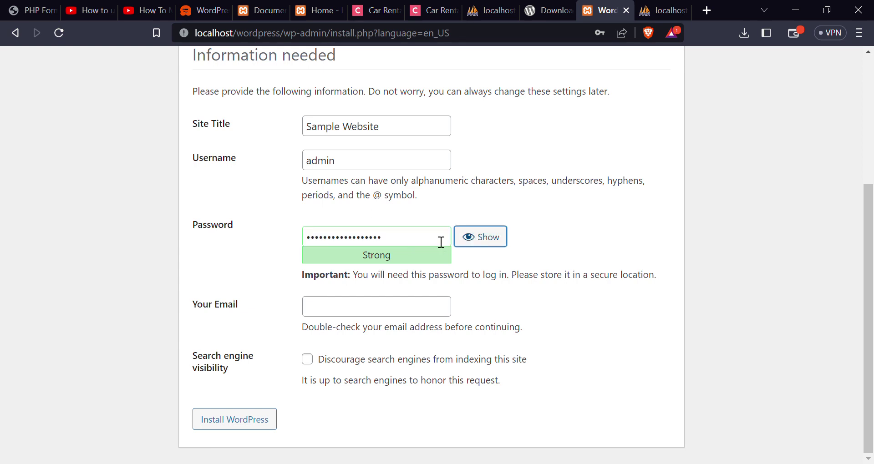
{"action": "type", "text": "ad"}
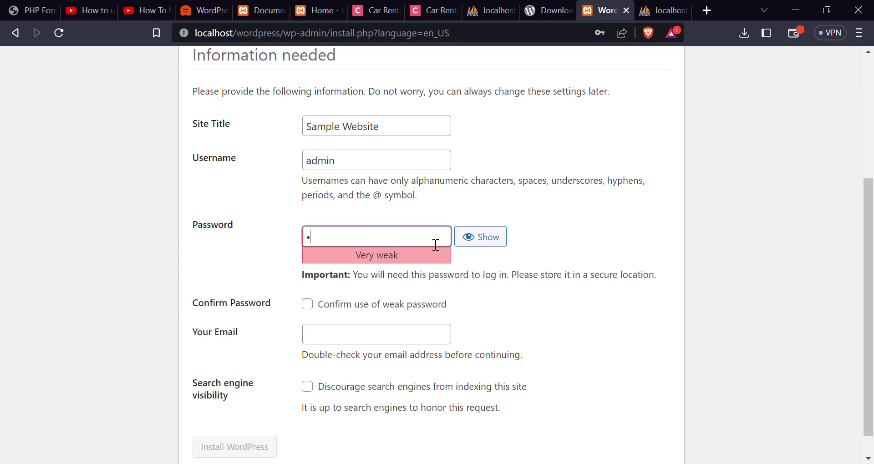
{"action": "type", "text": "min123!@#$"}
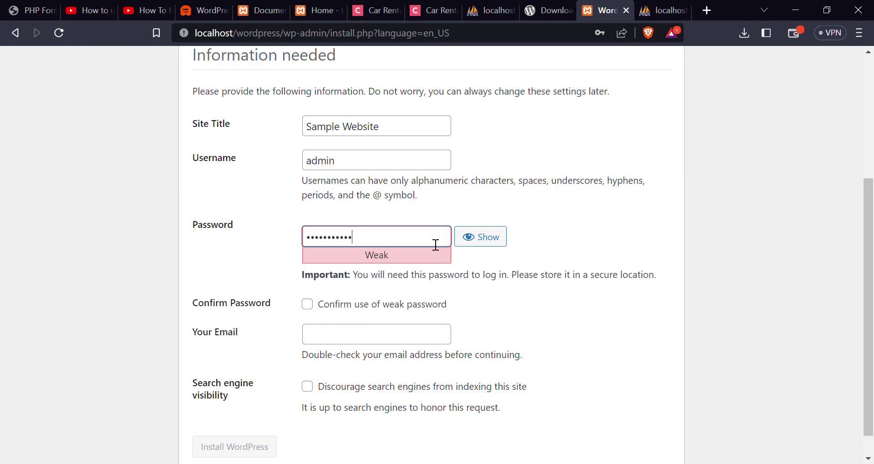
{"action": "type", "text": "%^"}
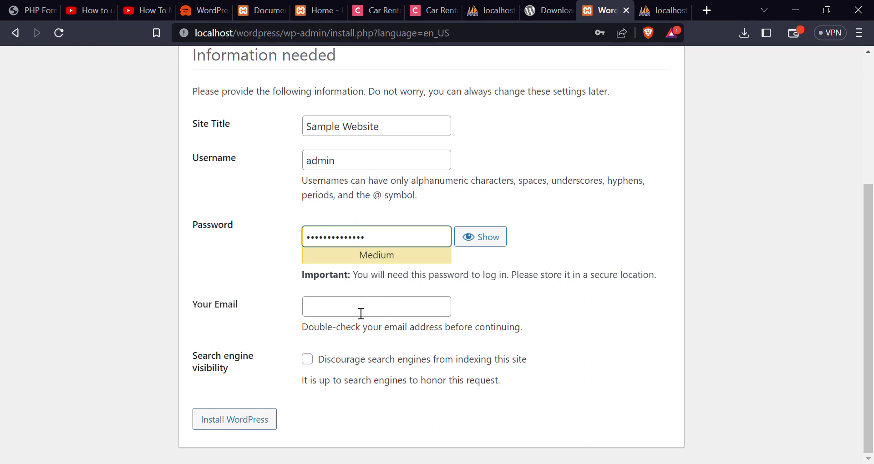
- Autofill the admin e-mail, keep search indexing allowed, and install WordPress
{"action": "left_click", "coordinate": [389, 315]}
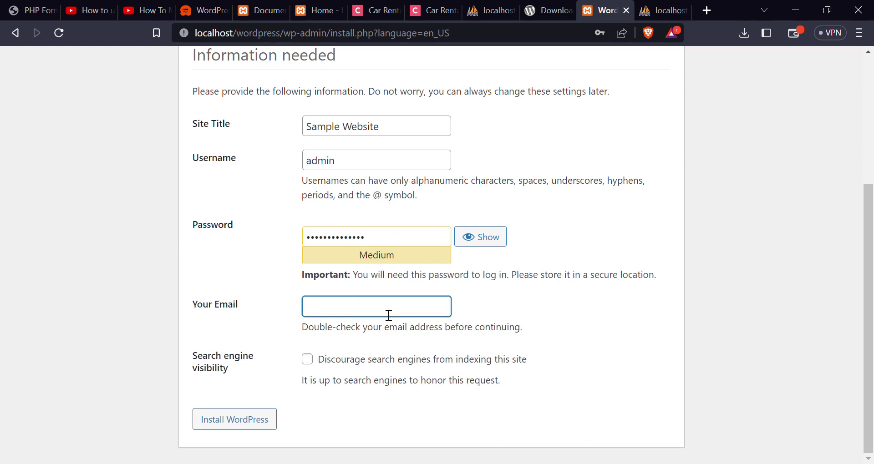
{"action": "left_click", "coordinate": [398, 335]}
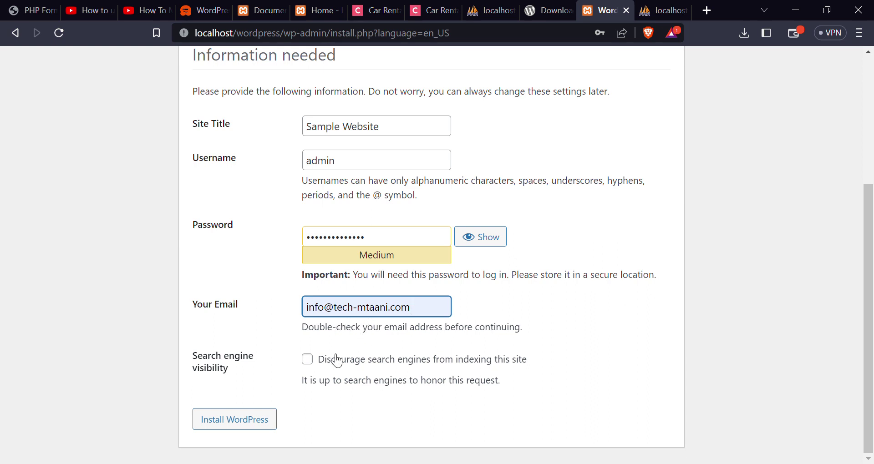
{"action": "left_click", "coordinate": [308, 360]}
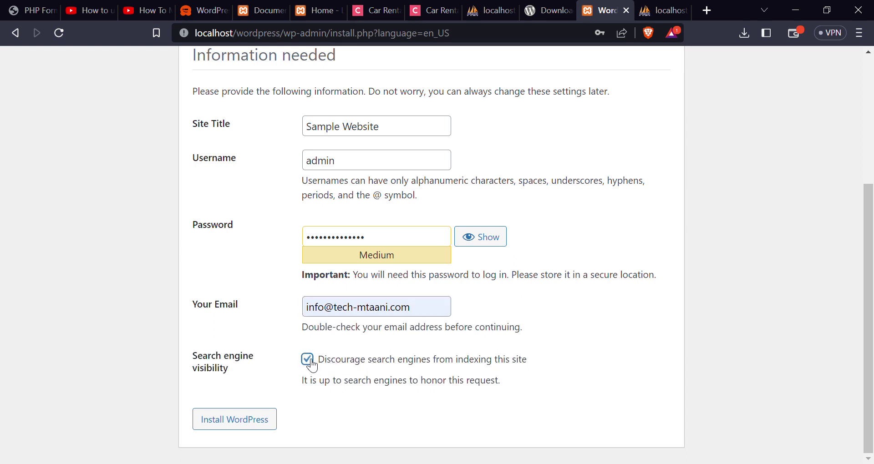
{"action": "left_click", "coordinate": [309, 361]}
{"action": "left_click", "coordinate": [256, 426]}
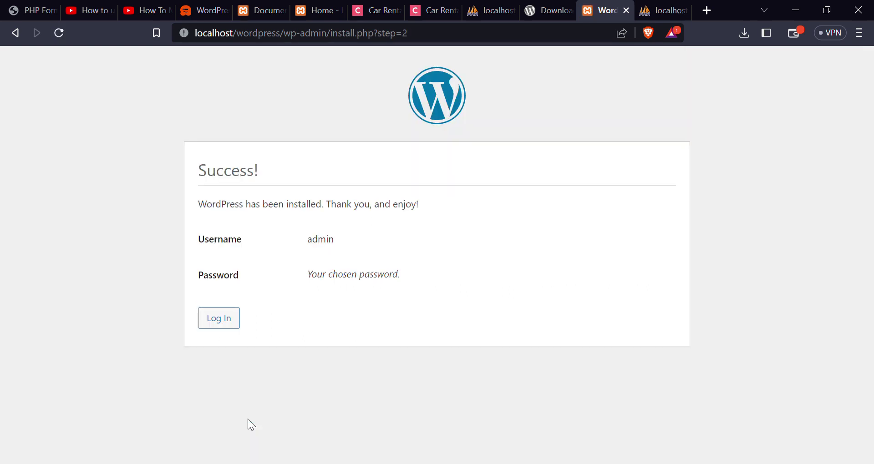
- From the Success! page, log in with the admin username and new password
{"action": "triple_click", "coordinate": [244, 183]}
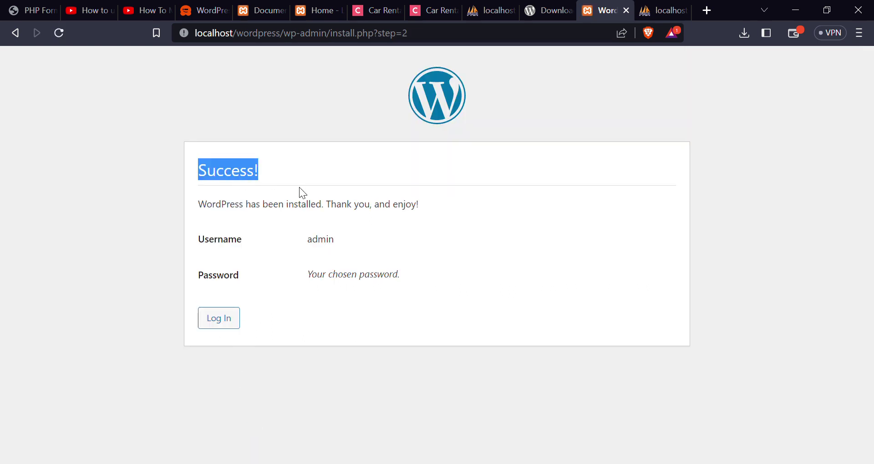
{"action": "left_click", "coordinate": [264, 182]}
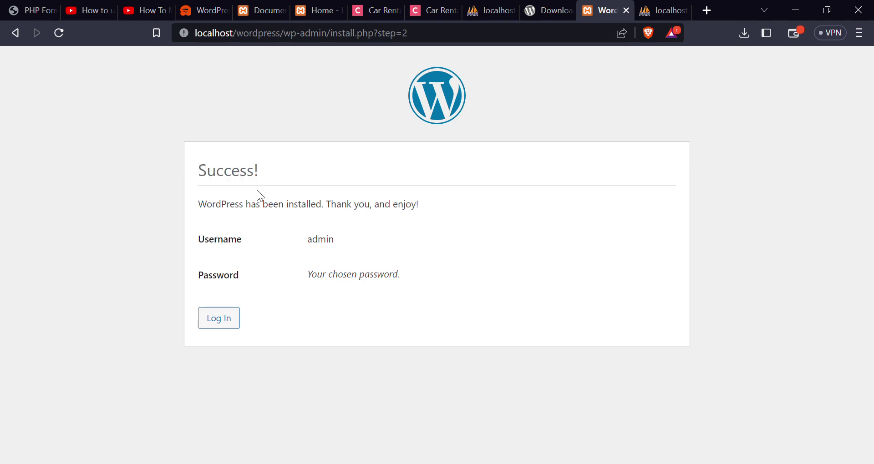
{"action": "left_click", "coordinate": [229, 326]}
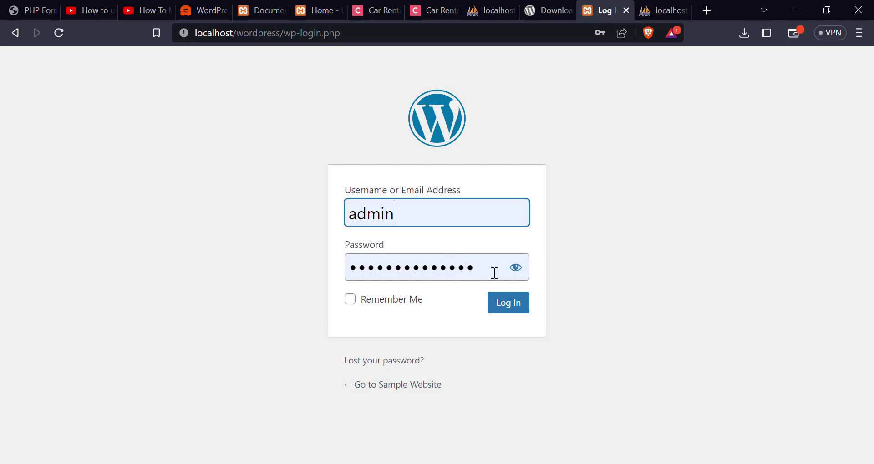
{"action": "left_click", "coordinate": [513, 310]}
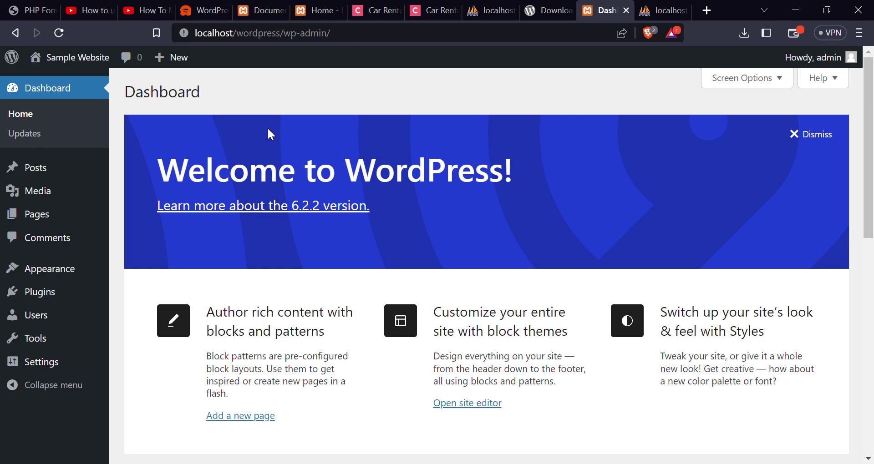
- Dismiss the Welcome to WordPress panel so the At a Glance widgets appear
{"action": "left_click", "coordinate": [285, 463]}
{"action": "left_click", "coordinate": [800, 135]}
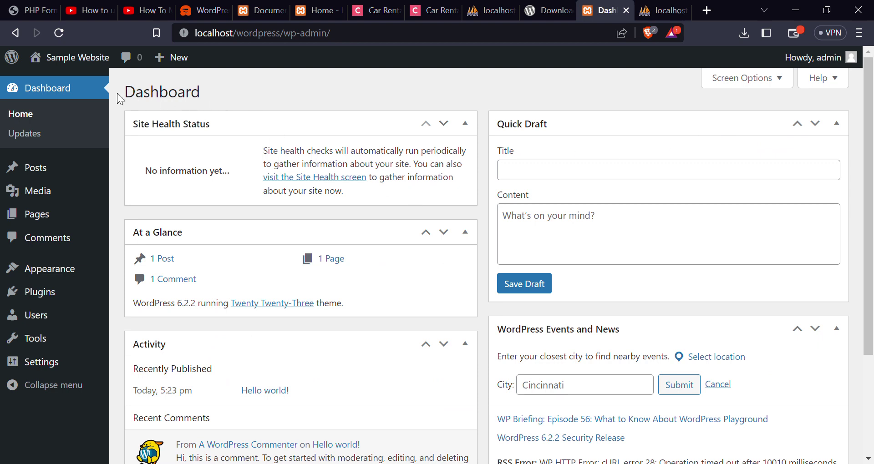
- Visit the site at localhost/wordpress and scroll through the Mindblown homepage with Hello world!
{"action": "mouse_move", "coordinate": [95, 65]}
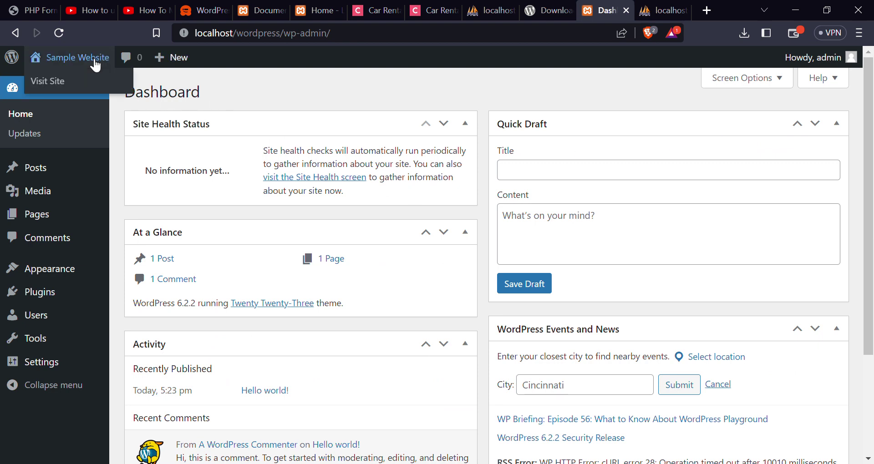
{"action": "left_click", "coordinate": [53, 86]}
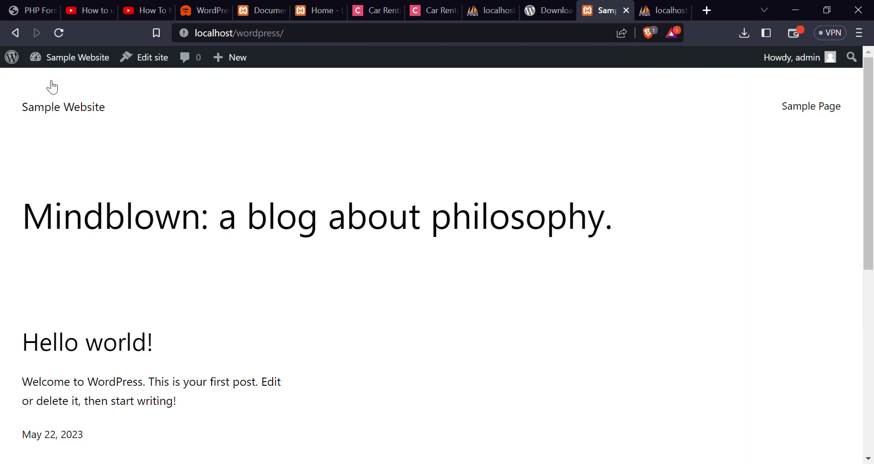
{"action": "scroll", "coordinate": [214, 159], "scroll_direction": "down", "scroll_amount": 4}
{"action": "scroll", "coordinate": [220, 168], "scroll_direction": "down", "scroll_amount": 3}
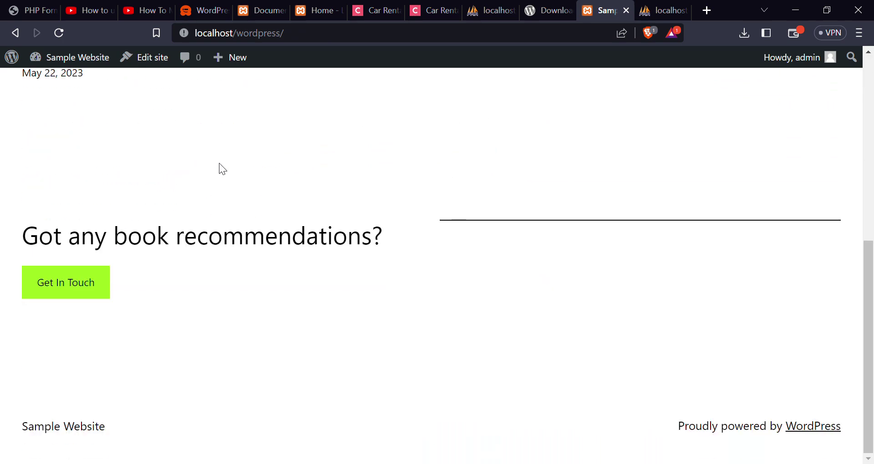
{"action": "scroll", "coordinate": [219, 165], "scroll_direction": "up", "scroll_amount": 8}
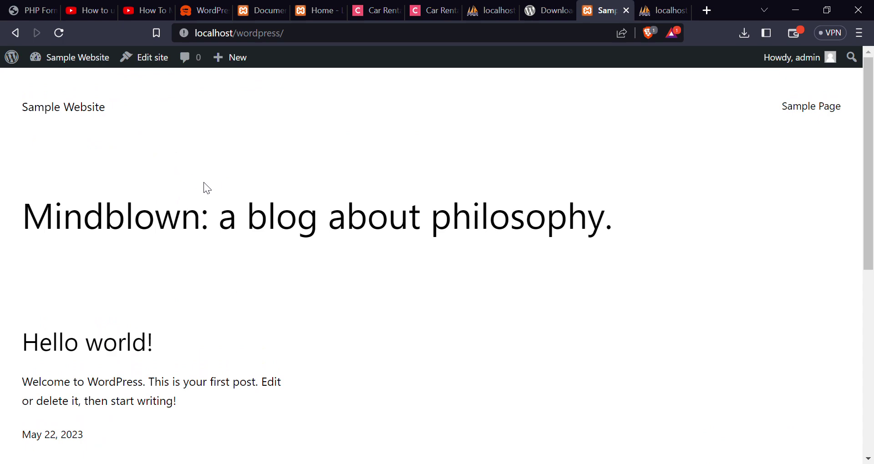
{"action": "scroll", "coordinate": [204, 185], "scroll_direction": "down", "scroll_amount": 4}
{"action": "scroll", "coordinate": [209, 191], "scroll_direction": "up", "scroll_amount": 4}
{"action": "scroll", "coordinate": [206, 187], "scroll_direction": "down", "scroll_amount": 7}
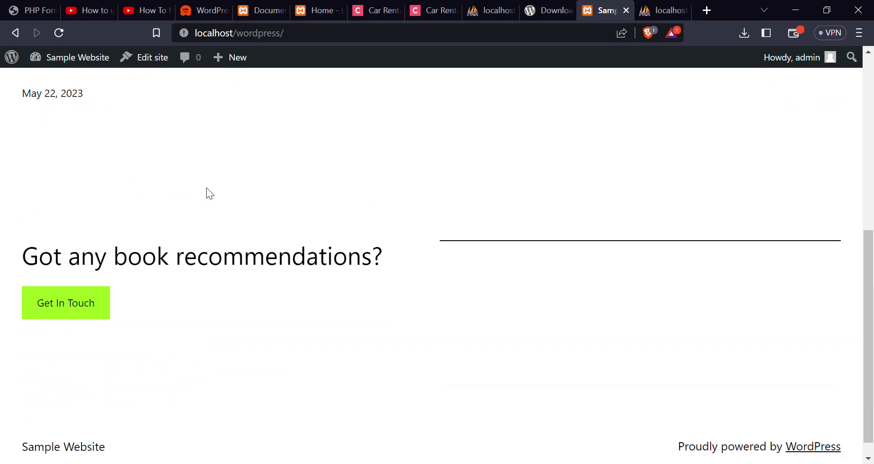
{"action": "scroll", "coordinate": [234, 182], "scroll_direction": "down", "scroll_amount": 1}
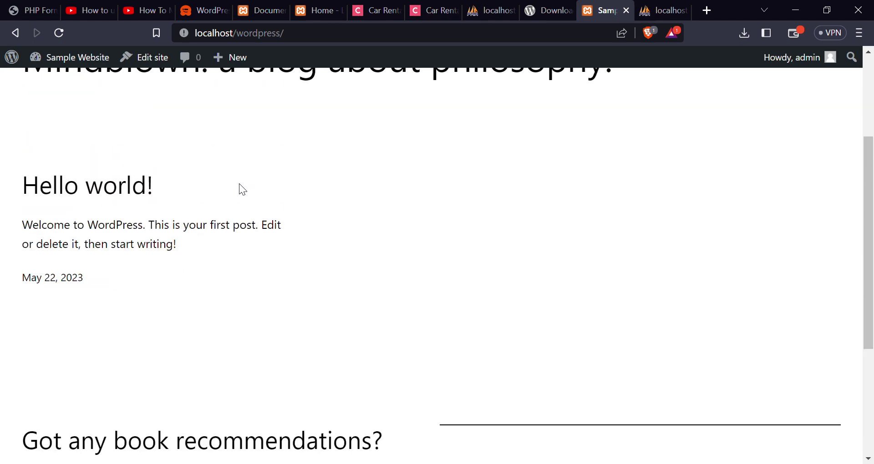
{"action": "scroll", "coordinate": [239, 185], "scroll_direction": "up", "scroll_amount": 3}
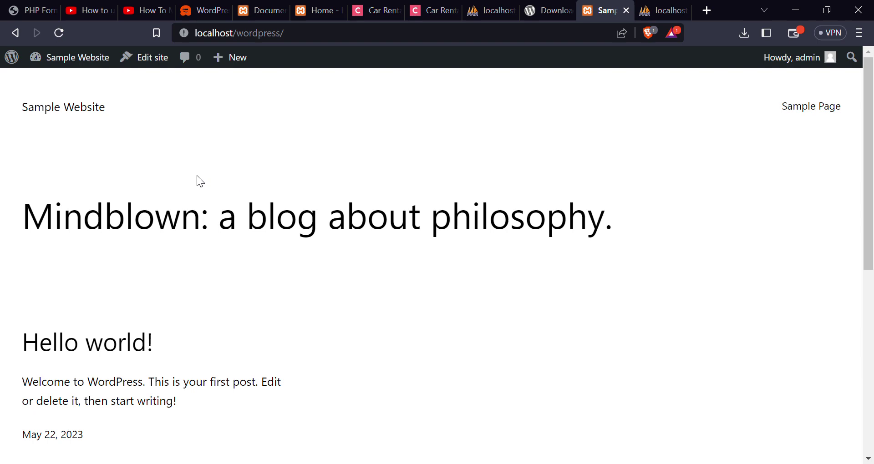
{"action": "scroll", "coordinate": [197, 176], "scroll_direction": "down", "scroll_amount": 6}
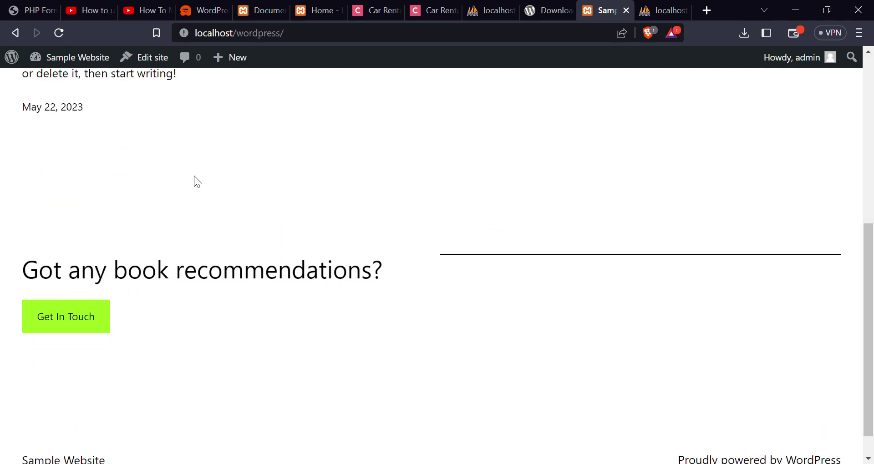
{"action": "scroll", "coordinate": [193, 176], "scroll_direction": "up", "scroll_amount": 6}
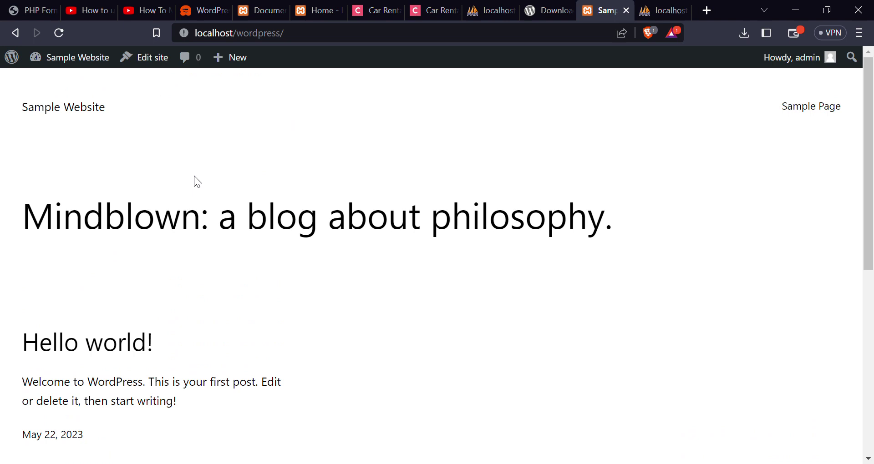